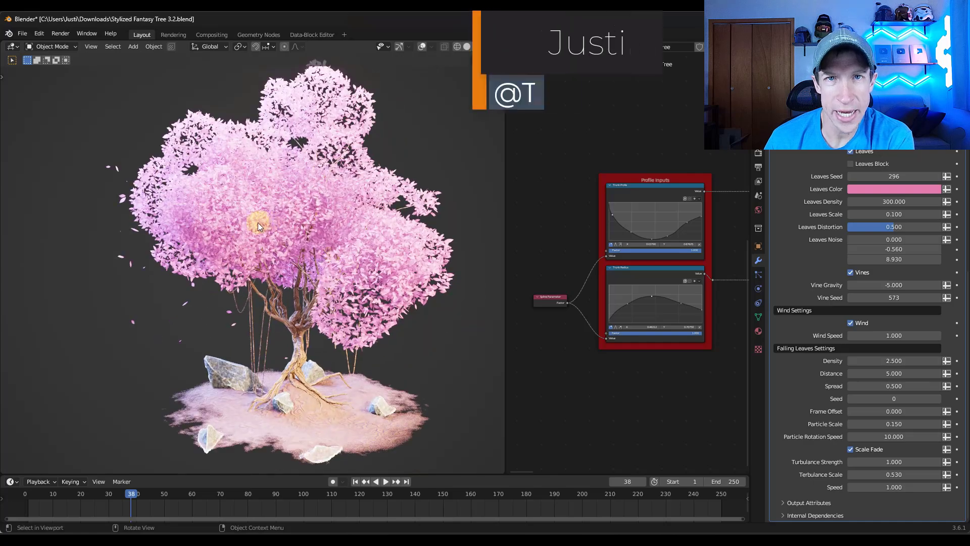
Reshape the tree by raising points of the Trunk Radius curve and lowering the end and inner points of the Trunk Profile curve
{"action": "scroll", "coordinate": [601, 245], "scroll_direction": "up", "scroll_amount": 3}
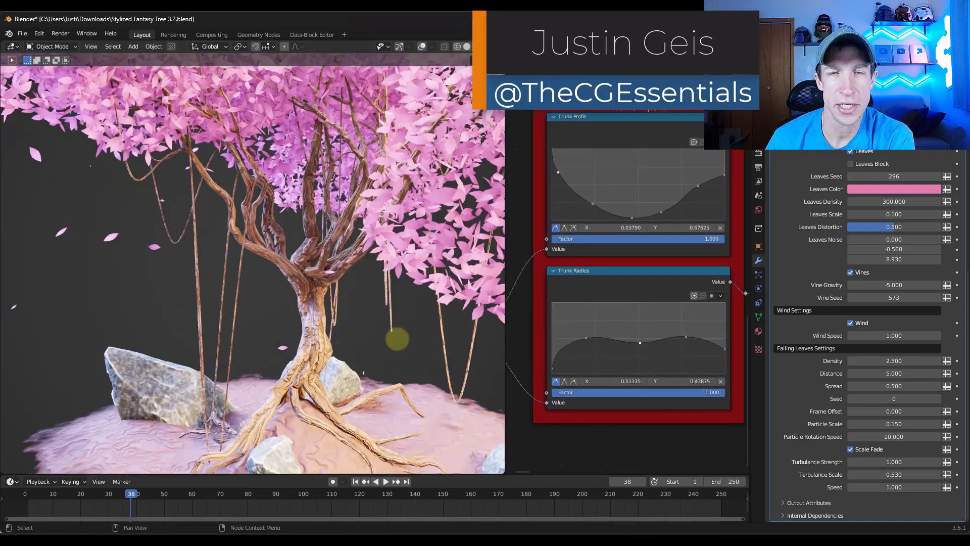
{"action": "left_click_drag", "start_coordinate": [586, 338], "coordinate": [563, 317]}
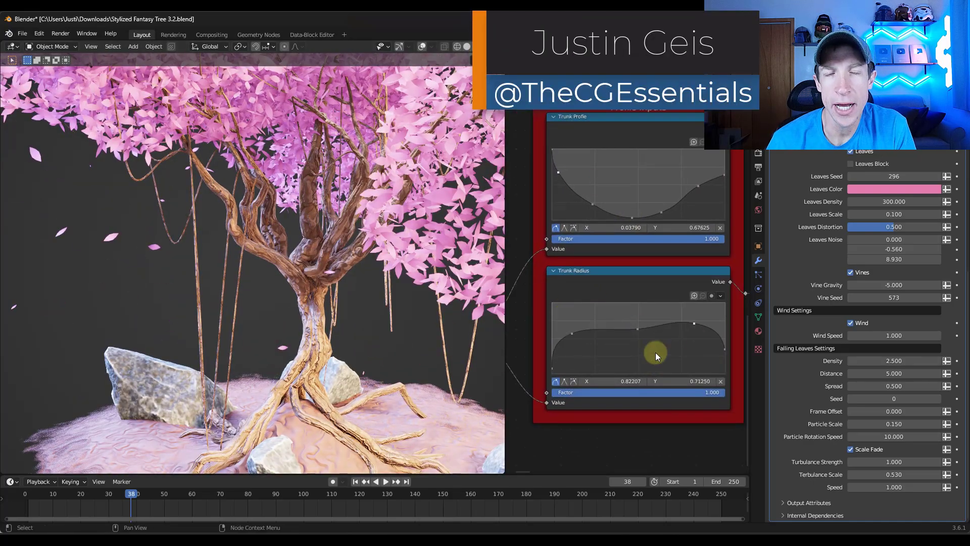
{"action": "left_click_drag", "start_coordinate": [633, 198], "coordinate": [703, 199]}
{"action": "left_click_drag", "start_coordinate": [724, 174], "coordinate": [722, 195]}
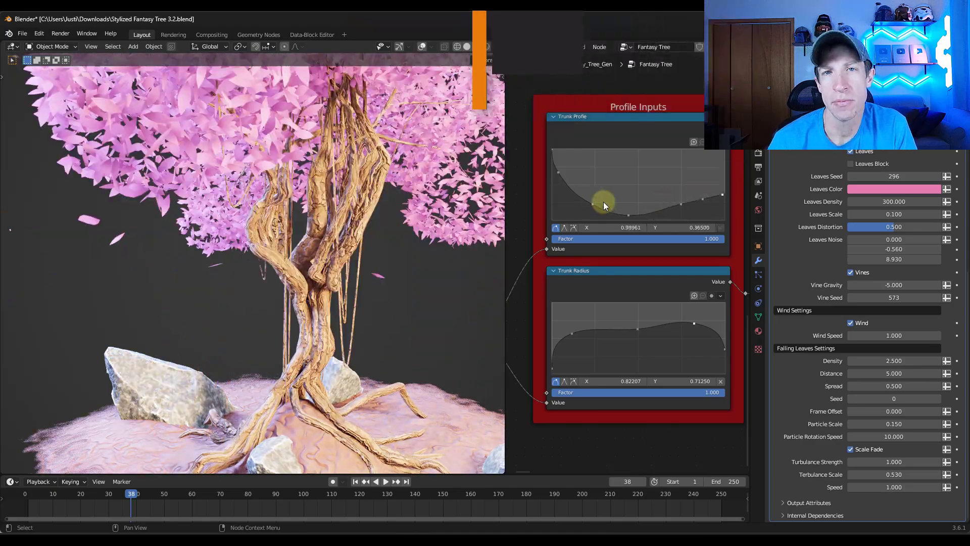
{"action": "left_click_drag", "start_coordinate": [593, 204], "coordinate": [591, 216]}
{"action": "left_click_drag", "start_coordinate": [558, 173], "coordinate": [555, 194]}
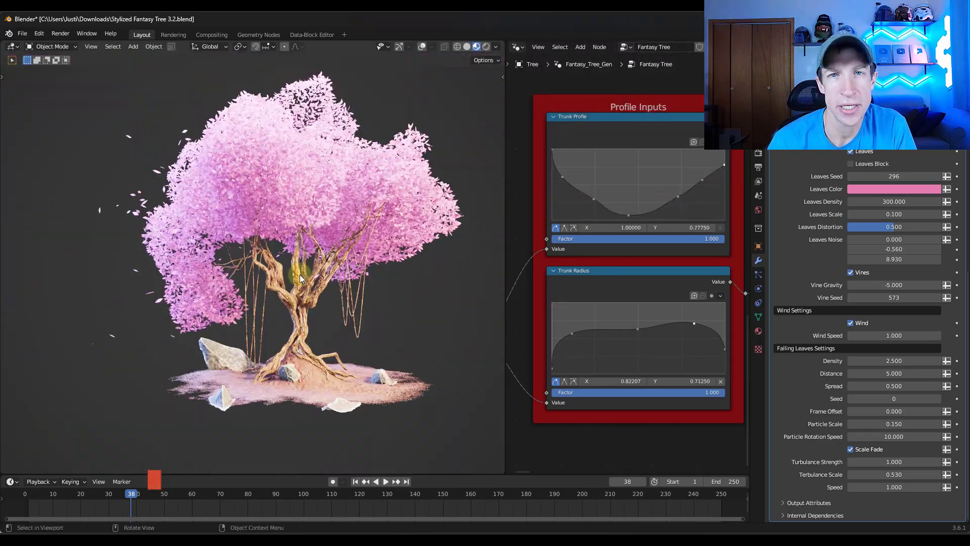
{"action": "scroll", "coordinate": [866, 202], "scroll_direction": "up", "scroll_amount": 10}
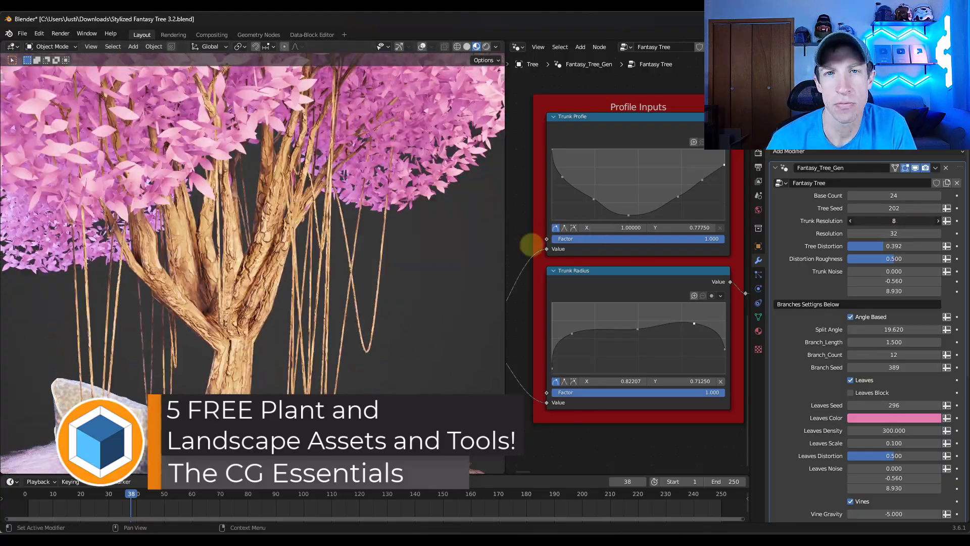
{"action": "scroll", "coordinate": [835, 218], "scroll_direction": "down", "scroll_amount": 5}
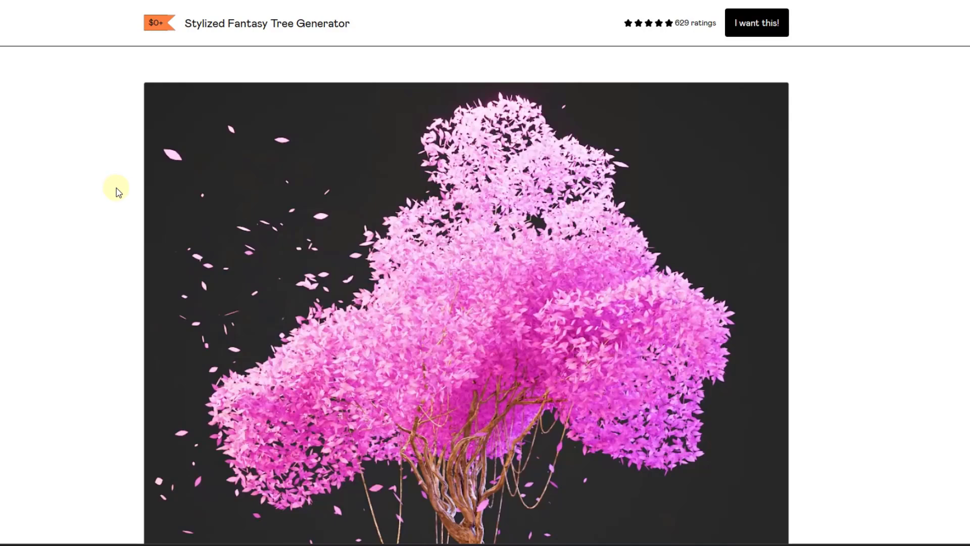
Switch to the Stylized Fantasy Tree Generator page on Gumroad and examine its preview video, version features and licence
{"action": "scroll", "coordinate": [194, 170], "scroll_direction": "down", "scroll_amount": 3}
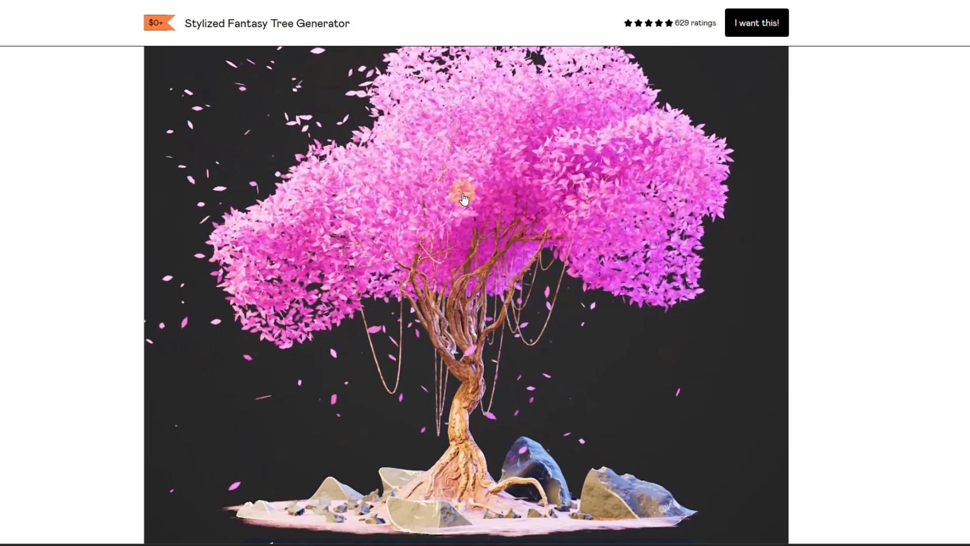
{"action": "scroll", "coordinate": [551, 236], "scroll_direction": "down", "scroll_amount": 7}
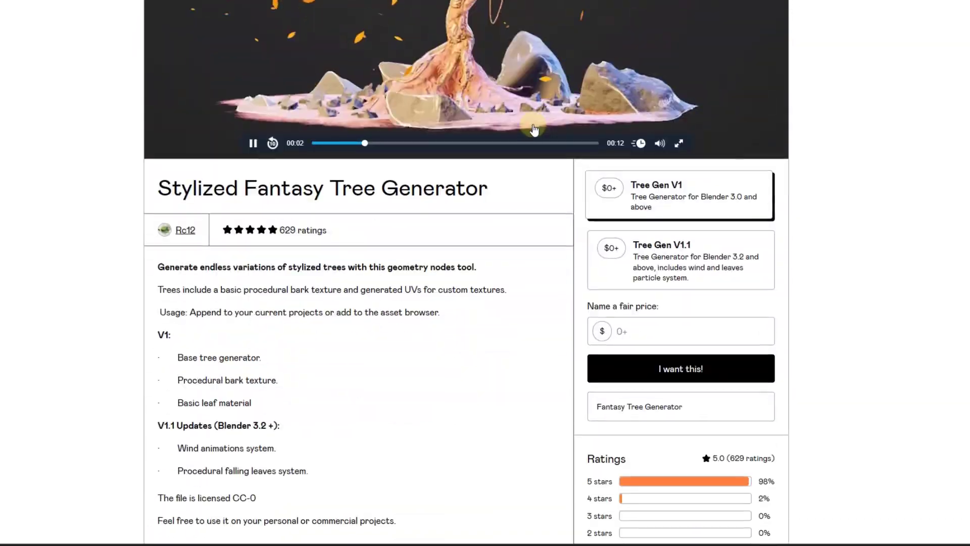
{"action": "scroll", "coordinate": [520, 142], "scroll_direction": "up", "scroll_amount": 4}
{"action": "left_click", "coordinate": [512, 137]}
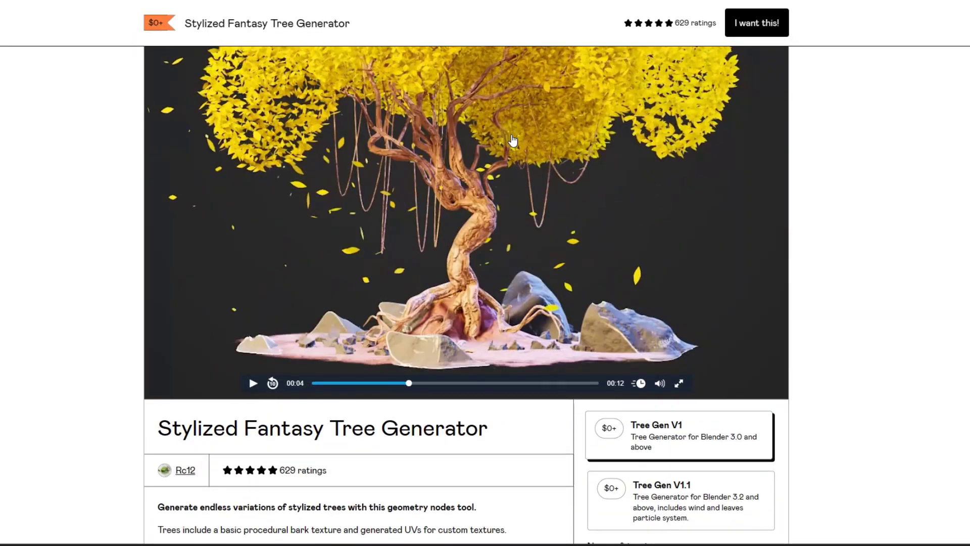
{"action": "scroll", "coordinate": [423, 266], "scroll_direction": "down", "scroll_amount": 3}
{"action": "scroll", "coordinate": [303, 388], "scroll_direction": "down", "scroll_amount": 1}
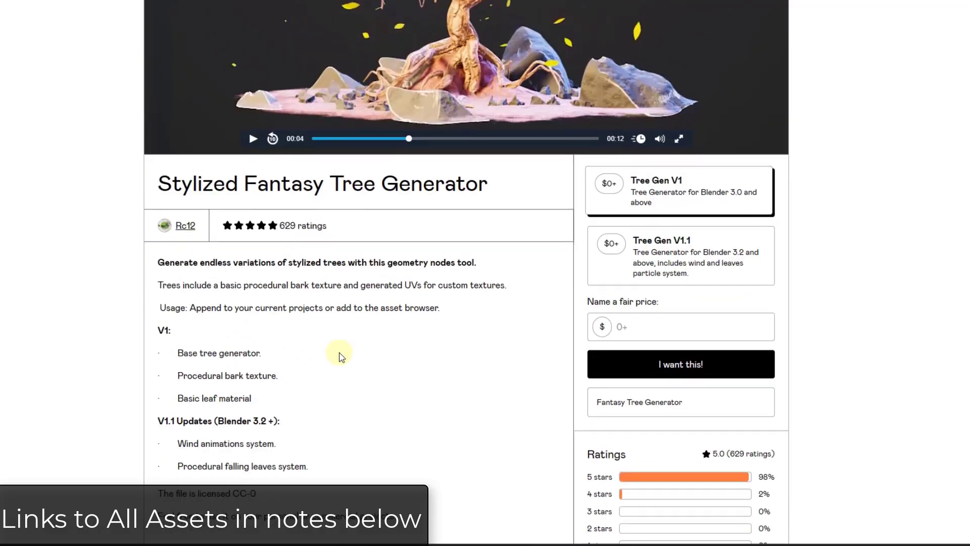
{"action": "scroll", "coordinate": [389, 283], "scroll_direction": "up", "scroll_amount": 3}
{"action": "left_click", "coordinate": [410, 174]}
{"action": "scroll", "coordinate": [432, 176], "scroll_direction": "up", "scroll_amount": 1}
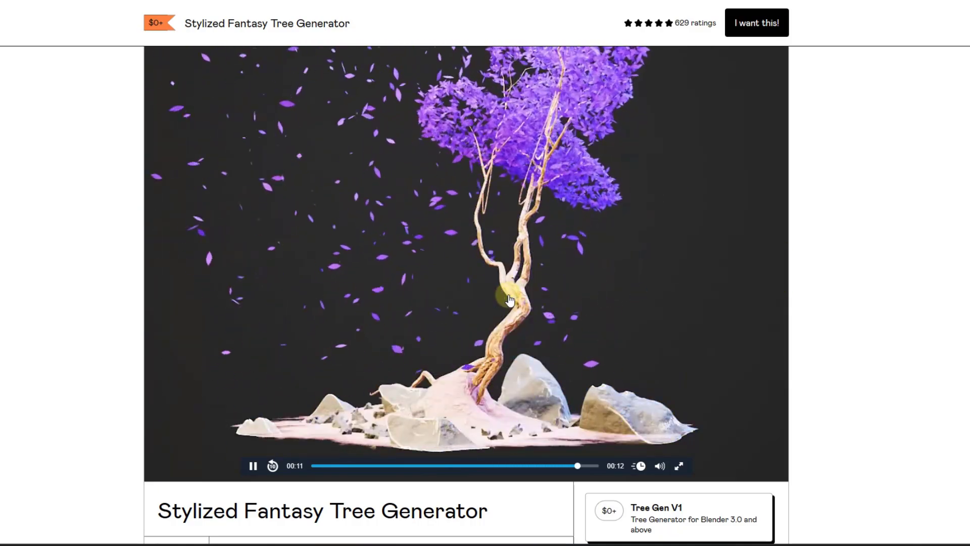
{"action": "scroll", "coordinate": [475, 197], "scroll_direction": "up", "scroll_amount": 2}
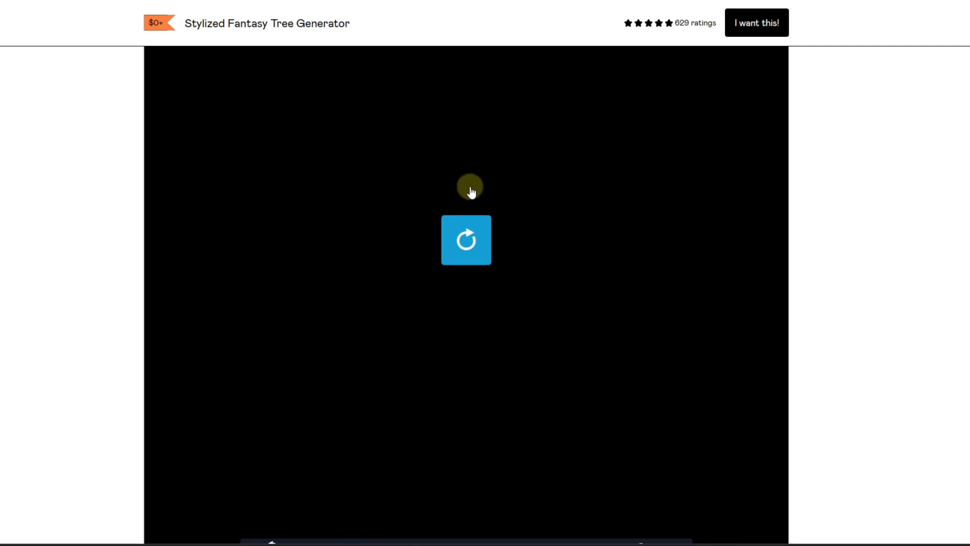
{"action": "scroll", "coordinate": [485, 235], "scroll_direction": "down", "scroll_amount": 9}
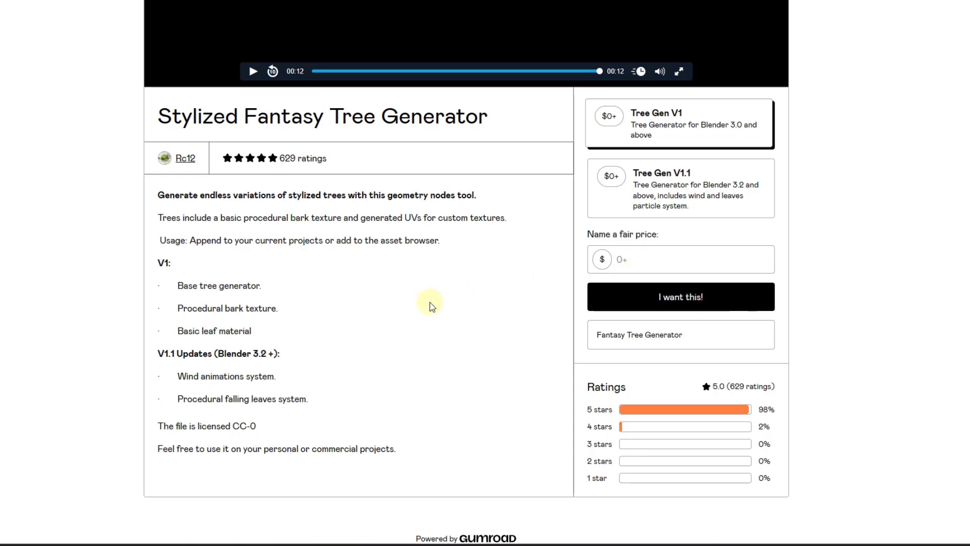
{"action": "scroll", "coordinate": [432, 305], "scroll_direction": "up", "scroll_amount": 5}
{"action": "scroll", "coordinate": [434, 302], "scroll_direction": "down", "scroll_amount": 5}
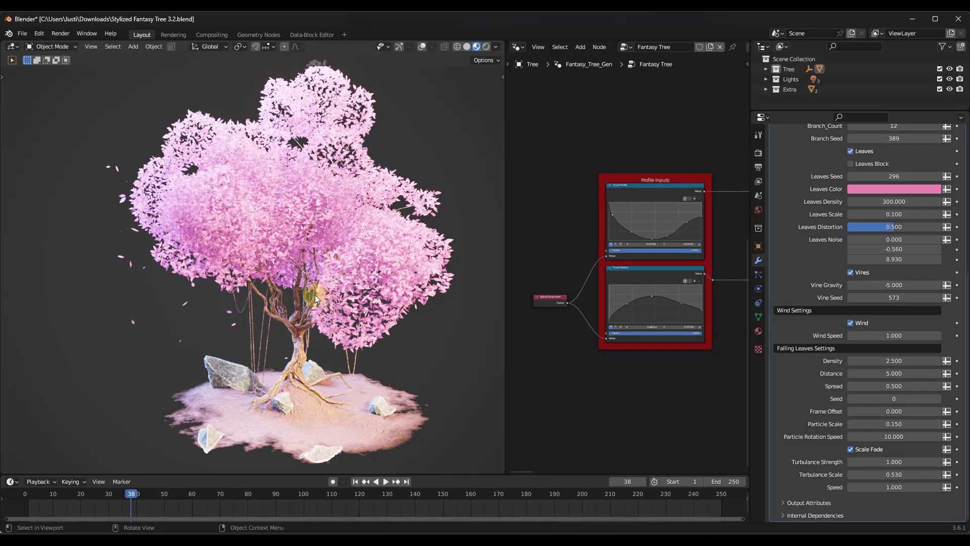
Lower the middle point of the Trunk Radius curve to about X 0.51, Y 0.27
{"action": "scroll", "coordinate": [708, 233], "scroll_direction": "up", "scroll_amount": 5}
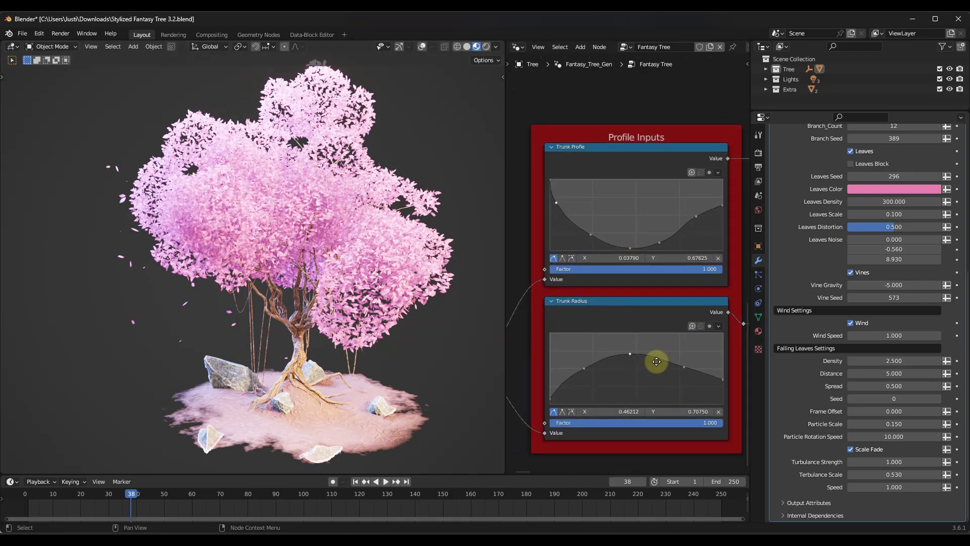
{"action": "middle_click_drag", "start_coordinate": [656, 362], "coordinate": [639, 330]}
{"action": "scroll", "coordinate": [279, 326], "scroll_direction": "up", "scroll_amount": 3}
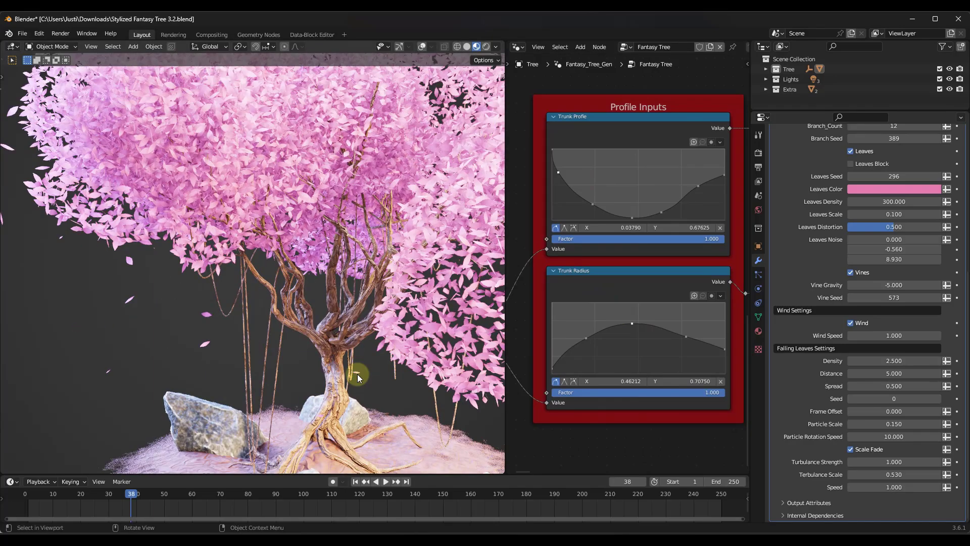
{"action": "scroll", "coordinate": [354, 368], "scroll_direction": "up", "scroll_amount": 2}
{"action": "scroll", "coordinate": [333, 328], "scroll_direction": "down", "scroll_amount": 3}
{"action": "scroll", "coordinate": [320, 253], "scroll_direction": "up", "scroll_amount": 2}
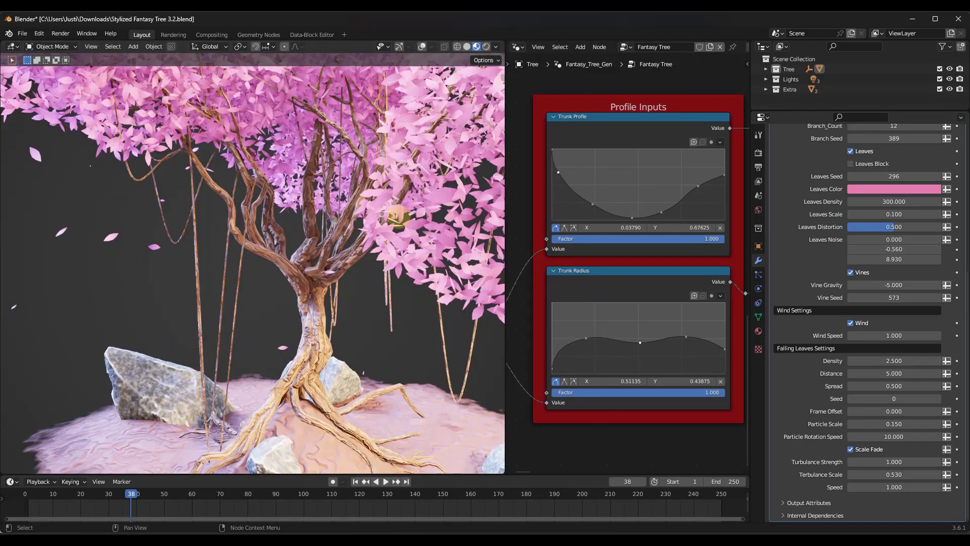
{"action": "left_click", "coordinate": [640, 343]}
{"action": "left_click_drag", "start_coordinate": [640, 343], "coordinate": [640, 354]}
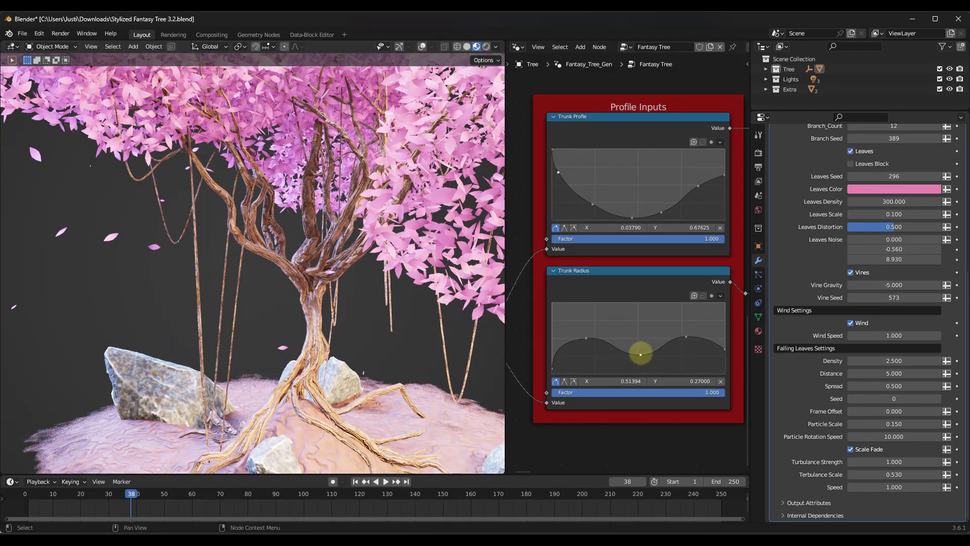
Move the Trunk Radius curve's first inner point to about X 0.12, Y 0.57 and its last inner point to about X 0.82, Y 0.71
{"action": "mouse_move", "coordinate": [586, 339]}
{"action": "left_mouse_down"}
{"action": "mouse_move", "coordinate": [563, 309]}
{"action": "mouse_move", "coordinate": [572, 333]}
{"action": "left_mouse_up"}
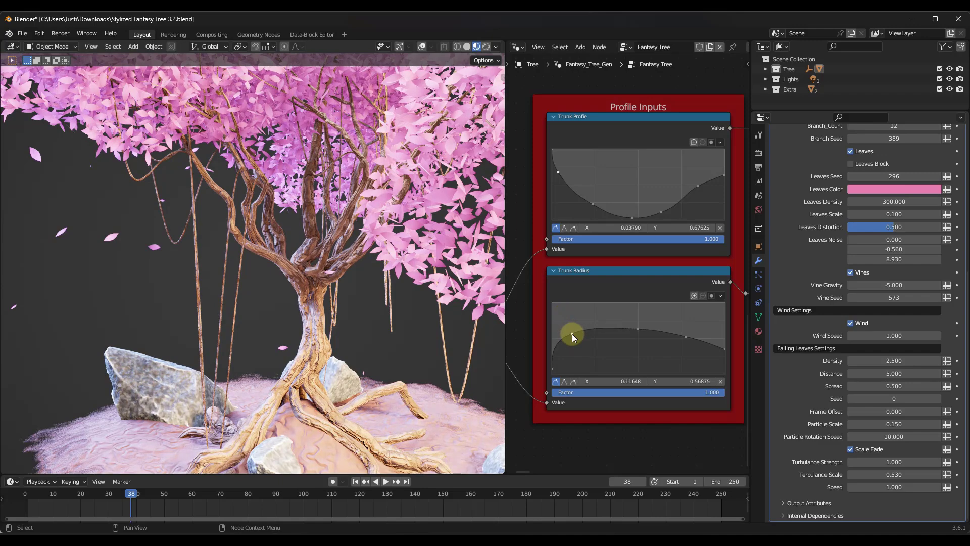
{"action": "left_click_drag", "start_coordinate": [687, 336], "coordinate": [694, 323]}
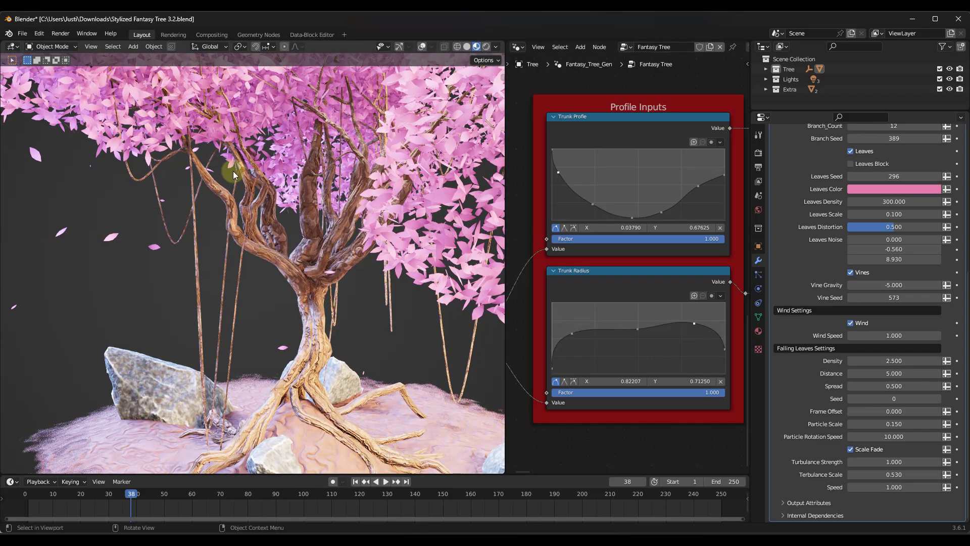
Flatten the Trunk Profile curve by shifting its inner points and lowering its end point to about X 0.99, Y 0.37
{"action": "left_click_drag", "start_coordinate": [635, 218], "coordinate": [680, 204]}
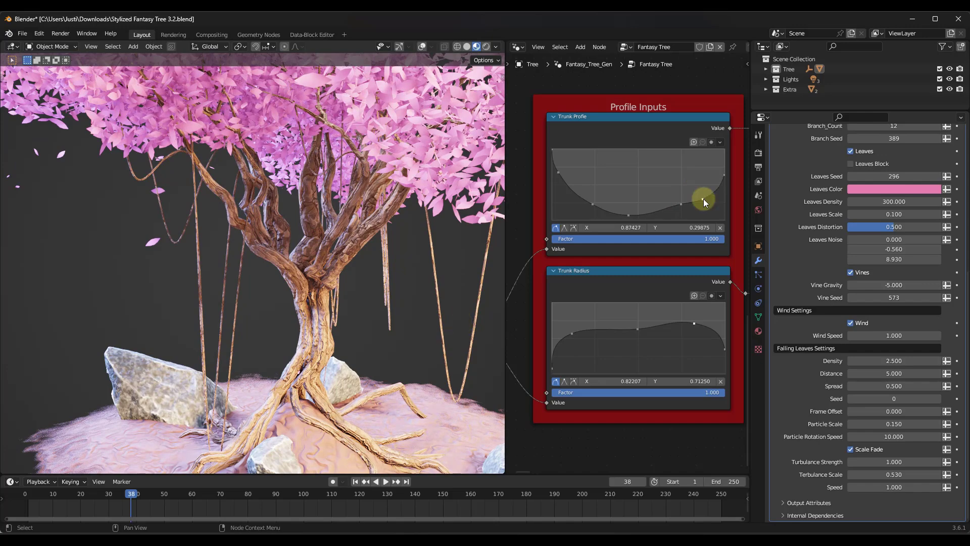
{"action": "left_click_drag", "start_coordinate": [725, 175], "coordinate": [722, 194]}
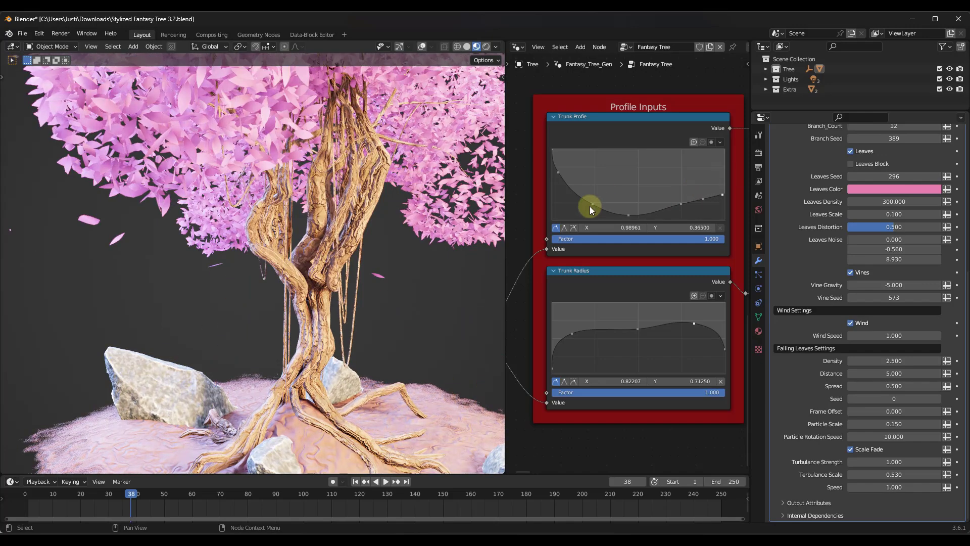
{"action": "left_click_drag", "start_coordinate": [592, 204], "coordinate": [590, 216]}
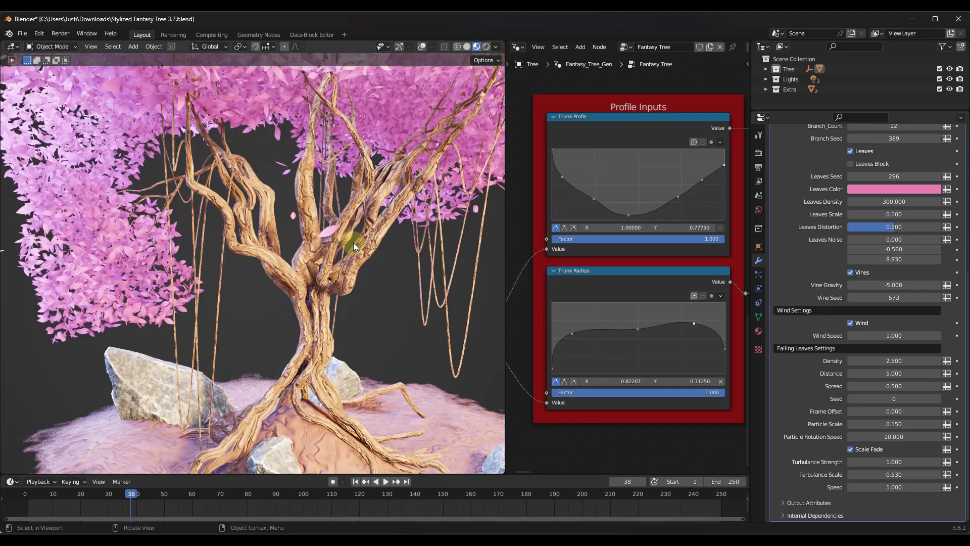
Raise the outer points of the Trunk Profile curve, with the end point at about X 1.0, Y 0.78
{"action": "scroll", "coordinate": [353, 243], "scroll_direction": "down", "scroll_amount": 3}
{"action": "middle_click_drag", "start_coordinate": [330, 242], "coordinate": [337, 220]}
{"action": "scroll", "coordinate": [360, 218], "scroll_direction": "down", "scroll_amount": 2}
{"action": "scroll", "coordinate": [407, 199], "scroll_direction": "up", "scroll_amount": 1}
{"action": "scroll", "coordinate": [306, 256], "scroll_direction": "down", "scroll_amount": 1}
{"action": "scroll", "coordinate": [302, 295], "scroll_direction": "up", "scroll_amount": 1}
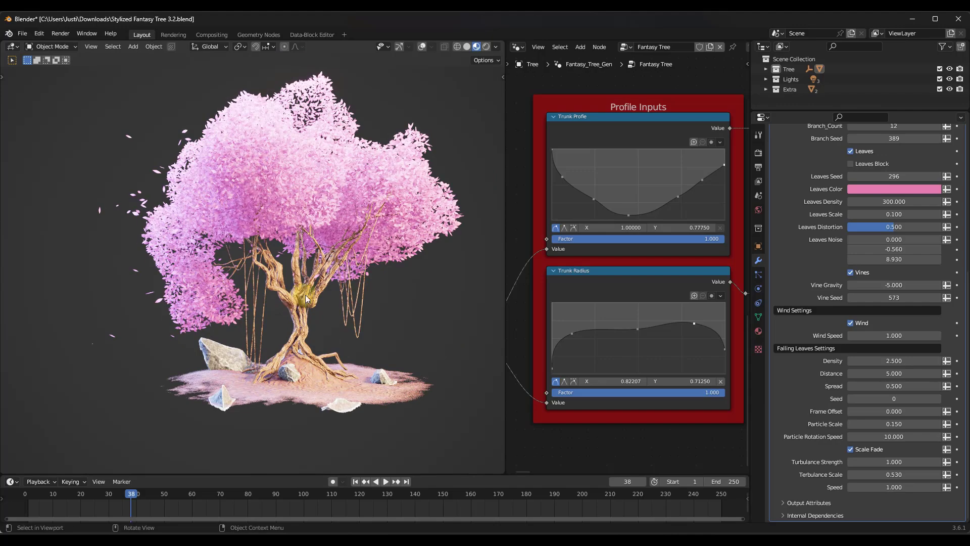
Set the tree generator's Base Count to 24 and Tree Seed to 202
{"action": "scroll", "coordinate": [893, 243], "scroll_direction": "up", "scroll_amount": 8}
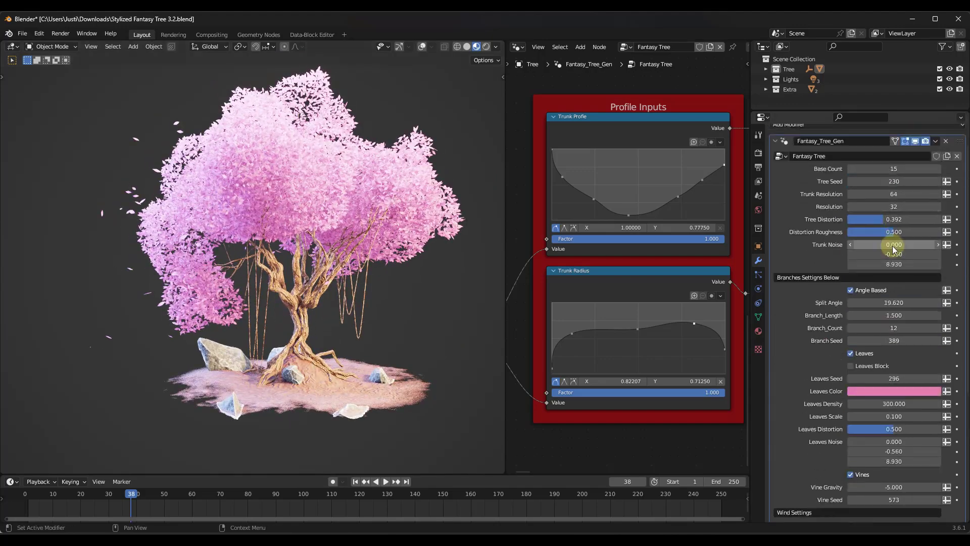
{"action": "scroll", "coordinate": [893, 243], "scroll_direction": "up", "scroll_amount": 2}
{"action": "left_click_drag", "start_coordinate": [417, 324], "coordinate": [484, 336]}
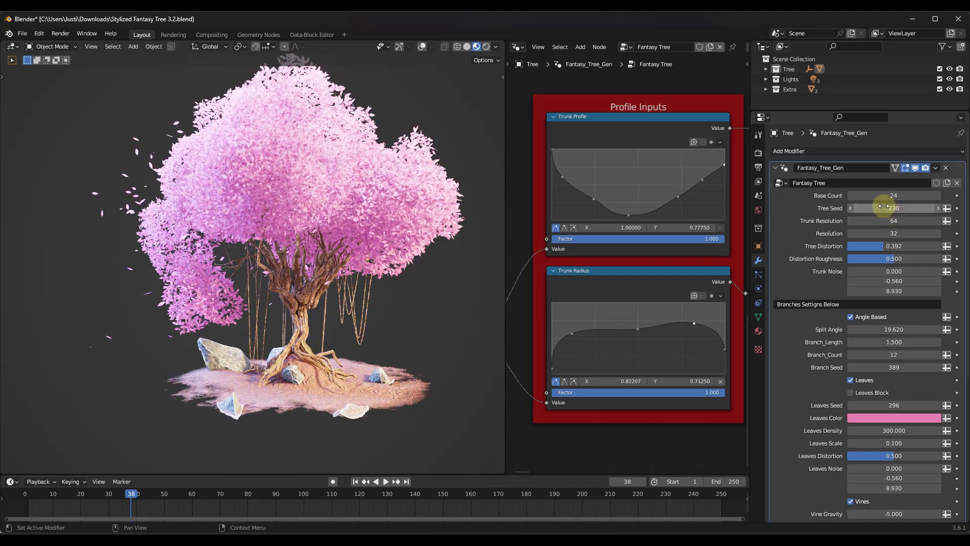
{"action": "left_click_drag", "start_coordinate": [424, 330], "coordinate": [287, 208]}
Set the tree generator's Trunk Resolution to 48
{"action": "scroll", "coordinate": [287, 207], "scroll_direction": "down", "scroll_amount": 3}
{"action": "mouse_move", "coordinate": [356, 220]}
{"action": "middle_mouse_down"}
{"action": "mouse_move", "coordinate": [302, 216]}
{"action": "mouse_move", "coordinate": [348, 231]}
{"action": "middle_mouse_up"}
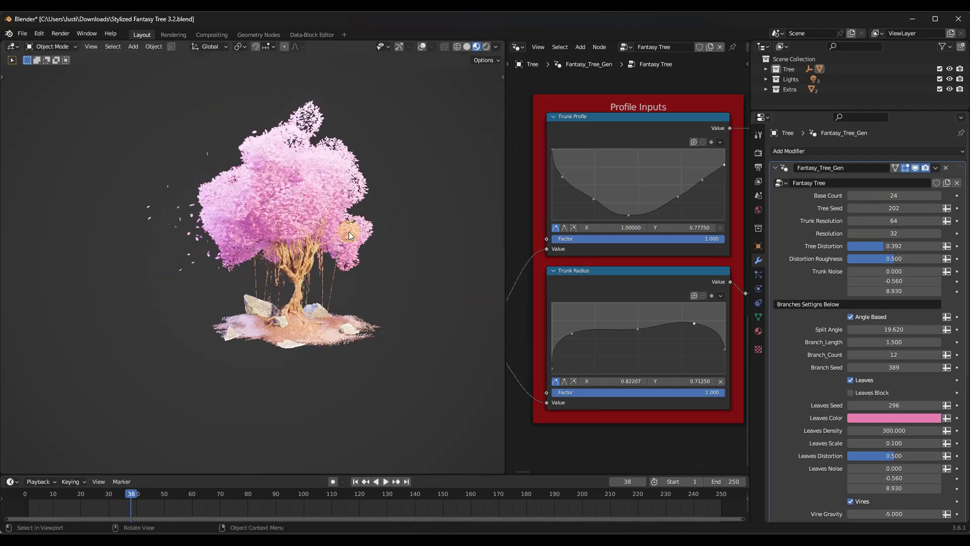
{"action": "scroll", "coordinate": [309, 268], "scroll_direction": "up", "scroll_amount": 7}
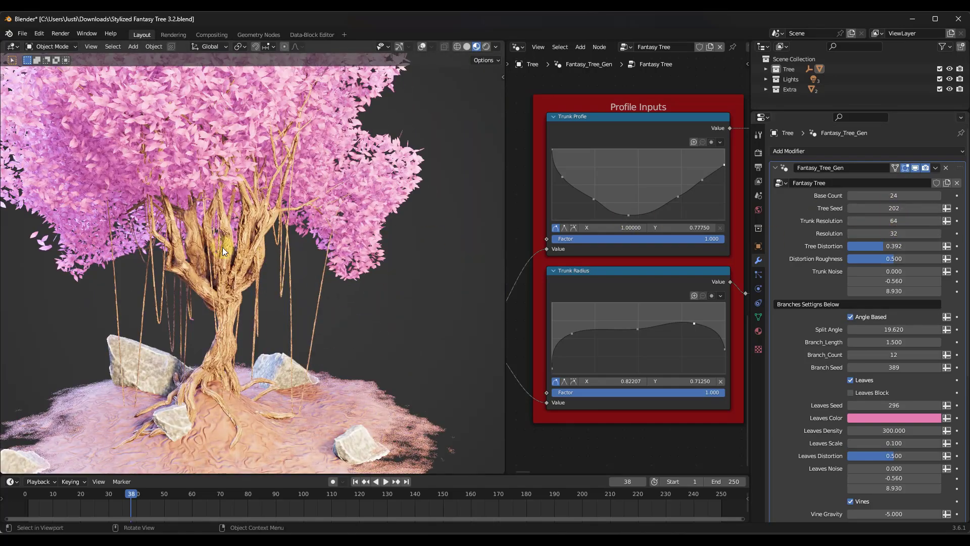
{"action": "left_click_drag", "start_coordinate": [383, 224], "coordinate": [890, 225]}
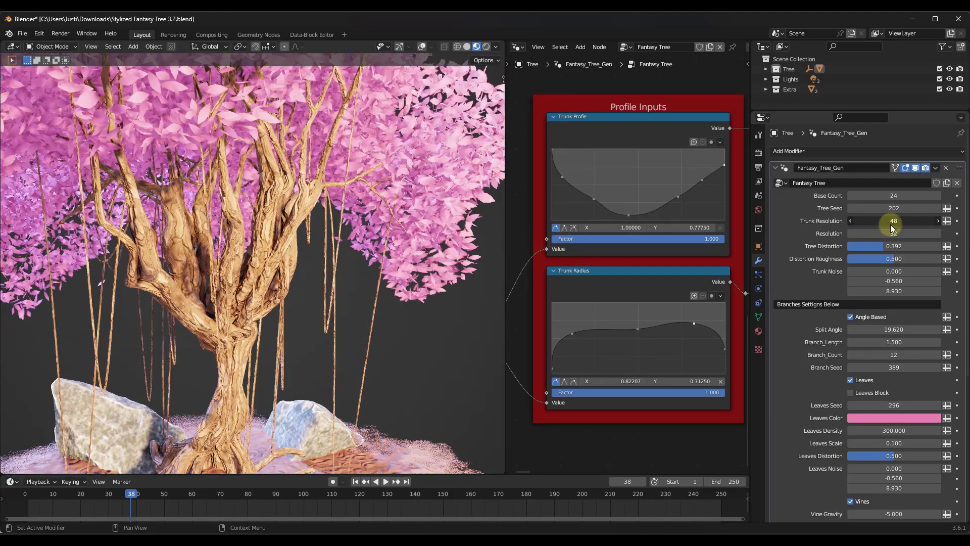
Set the Leaves Seed to 284 and the Branch Seed to 448
{"action": "scroll", "coordinate": [902, 255], "scroll_direction": "down", "scroll_amount": 5}
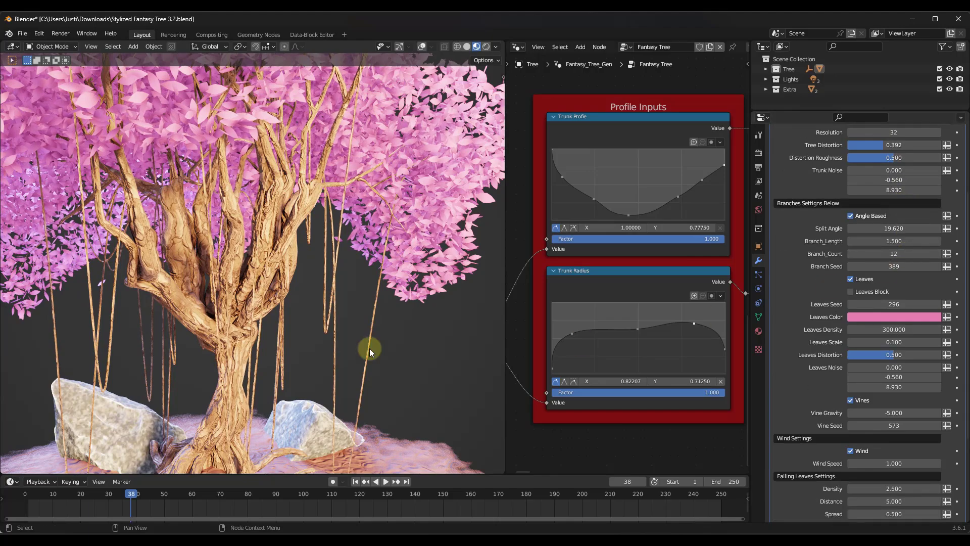
{"action": "scroll", "coordinate": [214, 284], "scroll_direction": "down", "scroll_amount": 6}
{"action": "scroll", "coordinate": [167, 113], "scroll_direction": "up", "scroll_amount": 3}
{"action": "scroll", "coordinate": [193, 154], "scroll_direction": "down", "scroll_amount": 3}
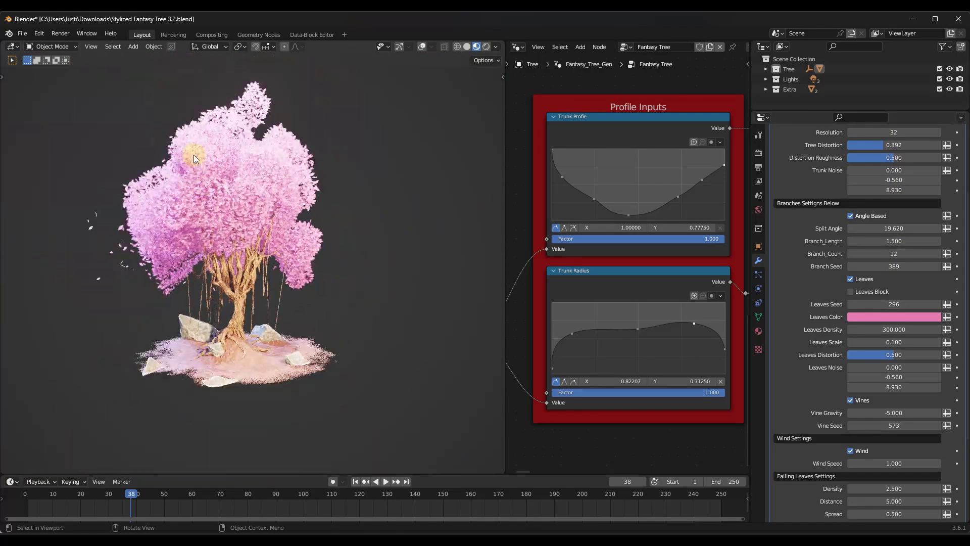
{"action": "scroll", "coordinate": [195, 158], "scroll_direction": "up", "scroll_amount": 3}
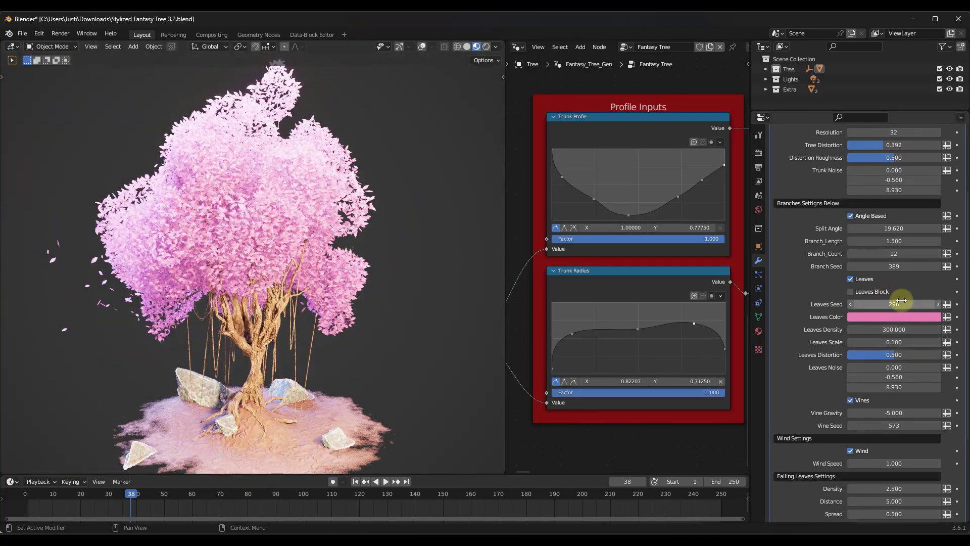
{"action": "mouse_move", "coordinate": [398, 304]}
{"action": "left_mouse_down"}
{"action": "mouse_move", "coordinate": [369, 310]}
{"action": "mouse_move", "coordinate": [405, 308]}
{"action": "left_mouse_up"}
{"action": "left_click_drag", "start_coordinate": [409, 269], "coordinate": [445, 273]}
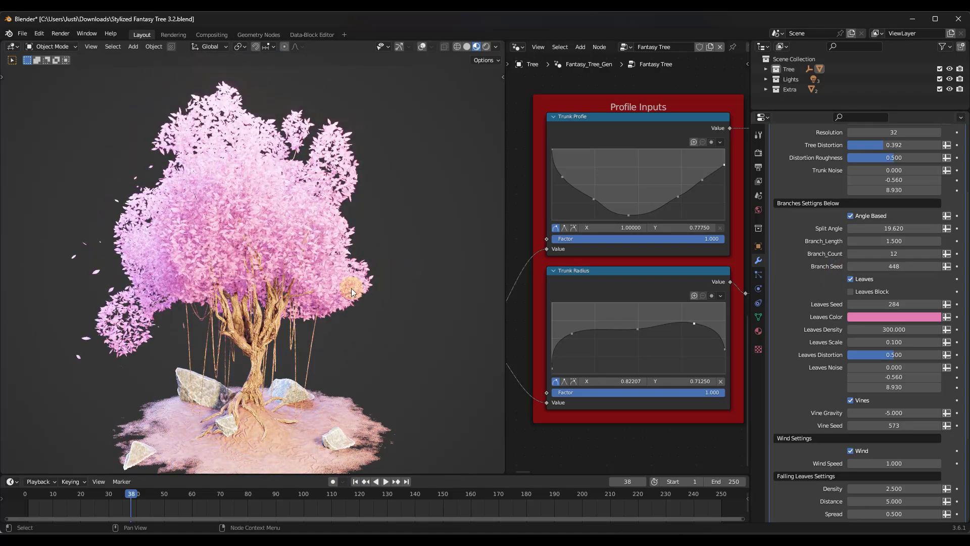
Examine the tree's branches, trunk and canopy up close and from several angles
{"action": "middle_click_drag", "start_coordinate": [165, 283], "coordinate": [256, 272]}
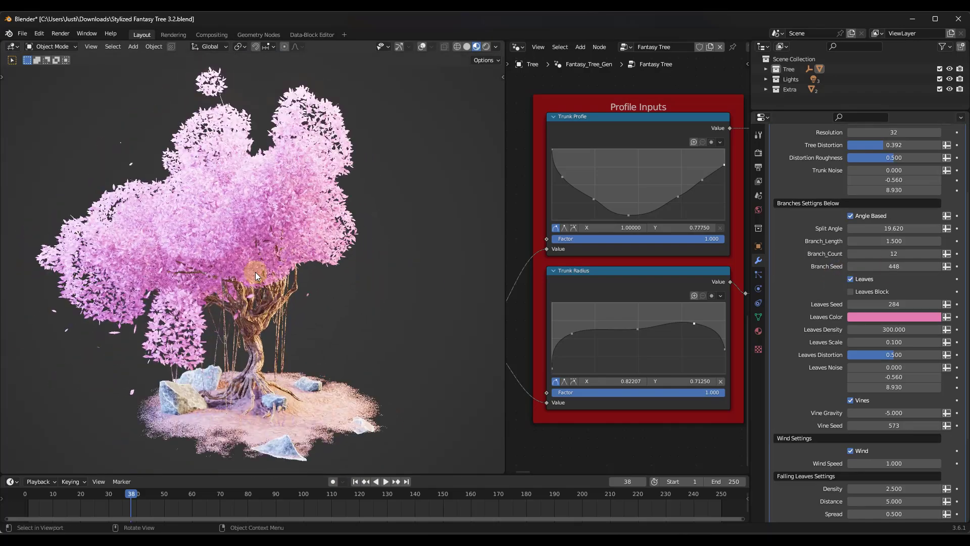
{"action": "scroll", "coordinate": [255, 272], "scroll_direction": "up", "scroll_amount": 3}
{"action": "middle_click_drag", "start_coordinate": [220, 312], "coordinate": [141, 317]}
{"action": "scroll", "coordinate": [120, 314], "scroll_direction": "up", "scroll_amount": 4}
{"action": "scroll", "coordinate": [193, 297], "scroll_direction": "down", "scroll_amount": 5}
{"action": "middle_click_drag", "start_coordinate": [193, 296], "coordinate": [199, 242]}
{"action": "scroll", "coordinate": [199, 259], "scroll_direction": "up", "scroll_amount": 1}
{"action": "scroll", "coordinate": [195, 243], "scroll_direction": "up", "scroll_amount": 1}
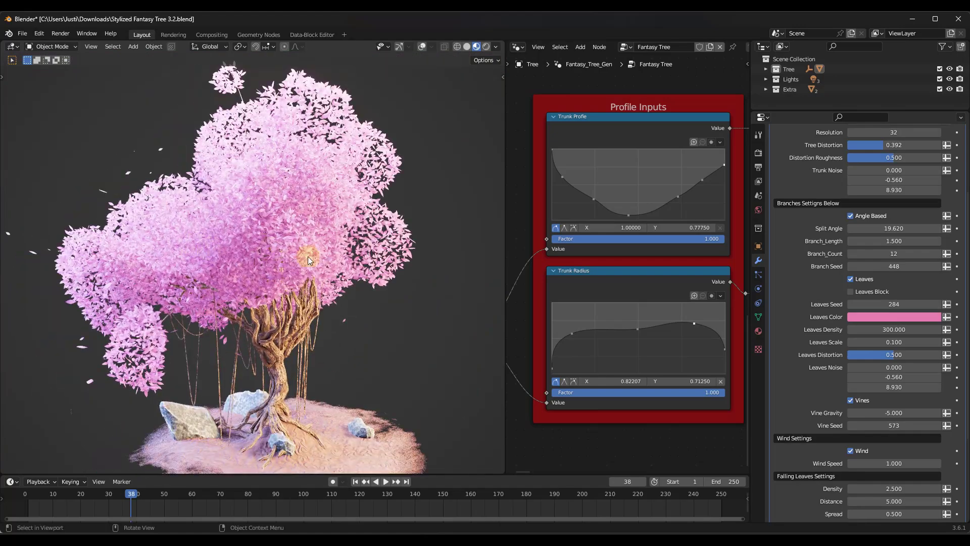
Change the Leaves Color from pink to bright green
{"action": "left_click", "coordinate": [893, 317]}
{"action": "left_click_drag", "start_coordinate": [883, 220], "coordinate": [868, 197]}
{"action": "left_click_drag", "start_coordinate": [381, 325], "coordinate": [382, 329]}
{"action": "scroll", "coordinate": [303, 274], "scroll_direction": "down", "scroll_amount": 5}
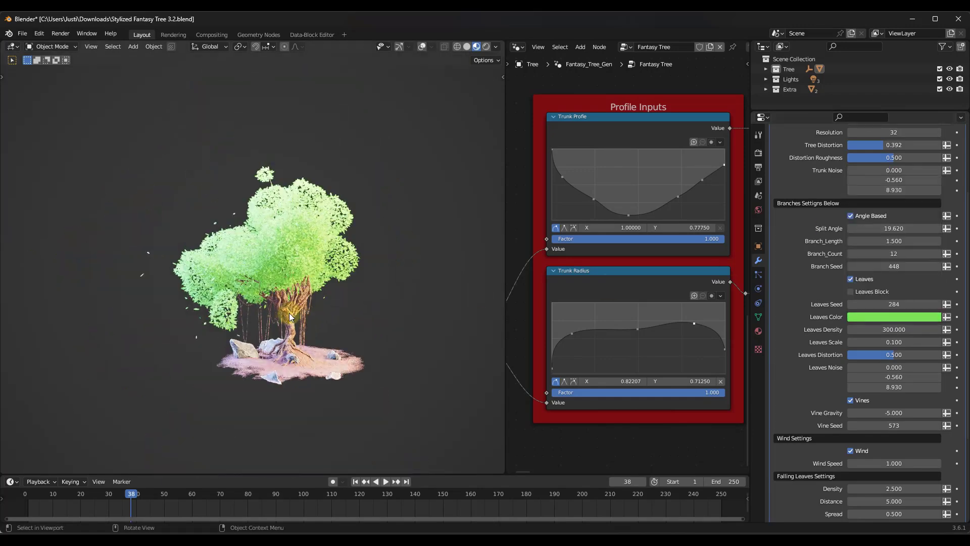
Duplicate the tree and place the copy beside the original
{"action": "middle_click_drag", "start_coordinate": [286, 320], "coordinate": [307, 317]}
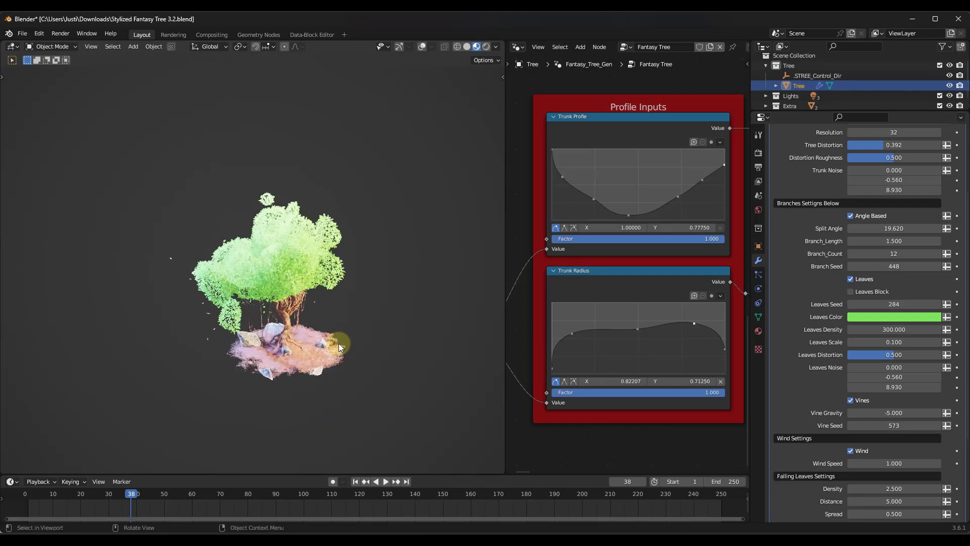
{"action": "key", "text": "shift+d"}
{"action": "left_click", "coordinate": [404, 336]}
{"action": "mouse_move", "coordinate": [404, 336]}
{"action": "middle_mouse_down"}
{"action": "mouse_move", "coordinate": [490, 320]}
{"action": "mouse_move", "coordinate": [389, 322]}
{"action": "mouse_move", "coordinate": [225, 364]}
{"action": "mouse_move", "coordinate": [415, 335]}
{"action": "middle_mouse_up"}
{"action": "scroll", "coordinate": [416, 335], "scroll_direction": "up", "scroll_amount": 3}
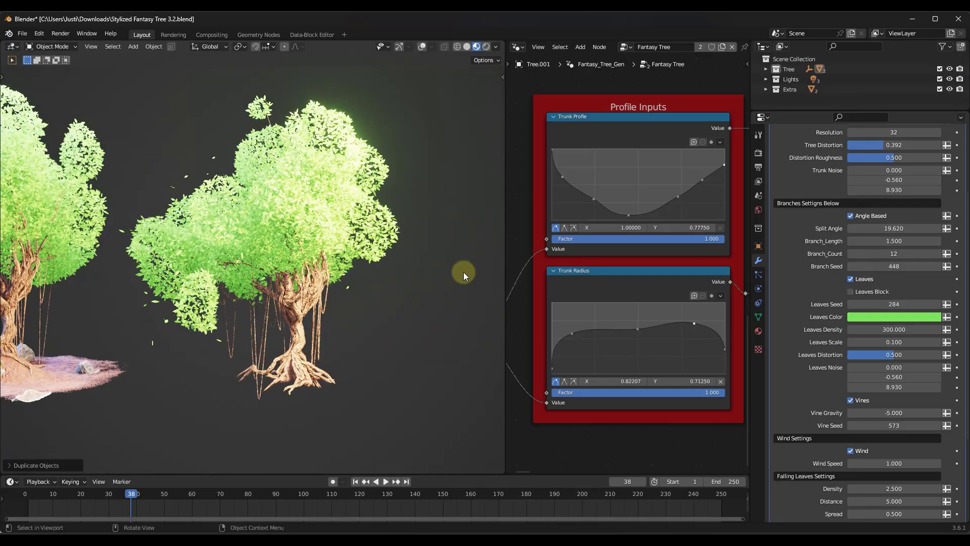
Make the duplicated tree's Fantasy Tree node group single-user, then set its Tree Seed to 280 and Branch Seed to 515
{"action": "scroll", "coordinate": [884, 172], "scroll_direction": "up", "scroll_amount": 4}
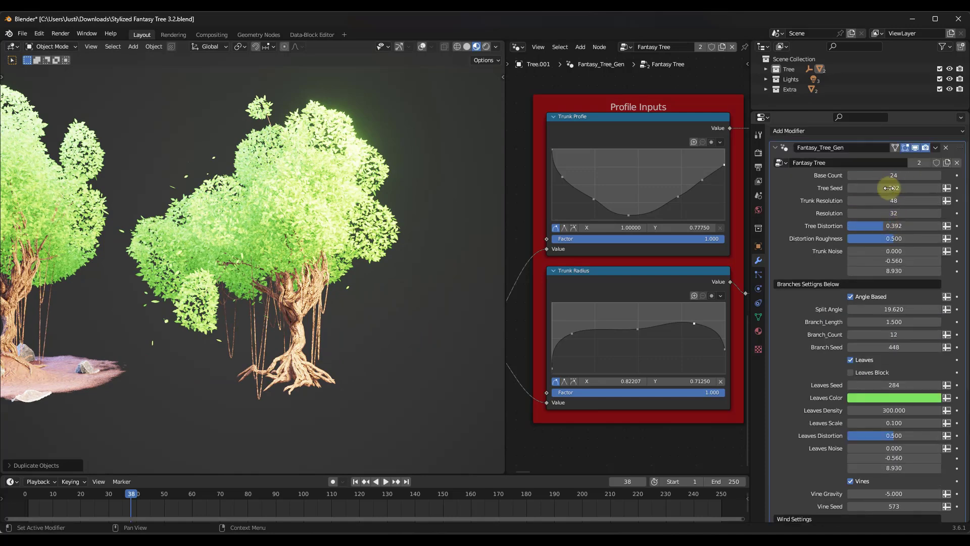
{"action": "left_click", "coordinate": [919, 163]}
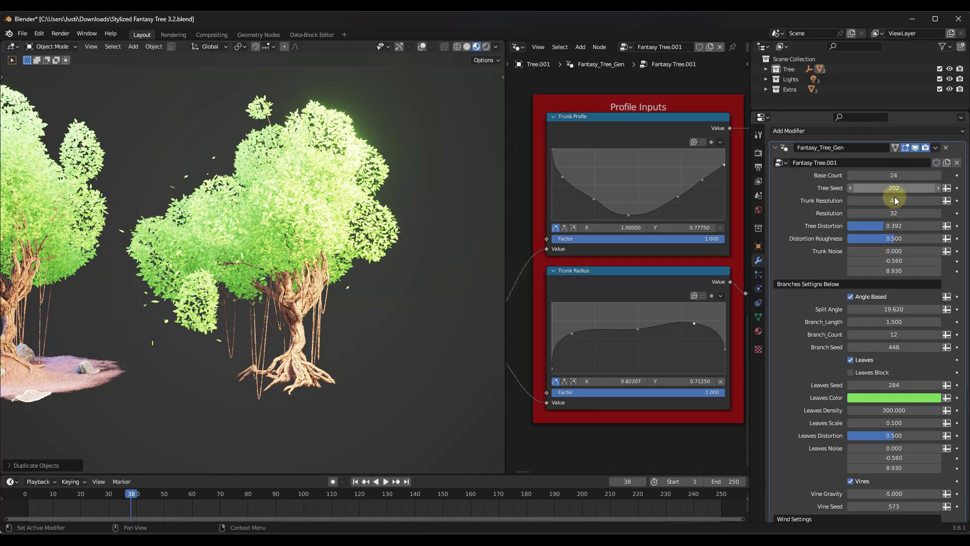
{"action": "left_click_drag", "start_coordinate": [891, 188], "coordinate": [911, 187]}
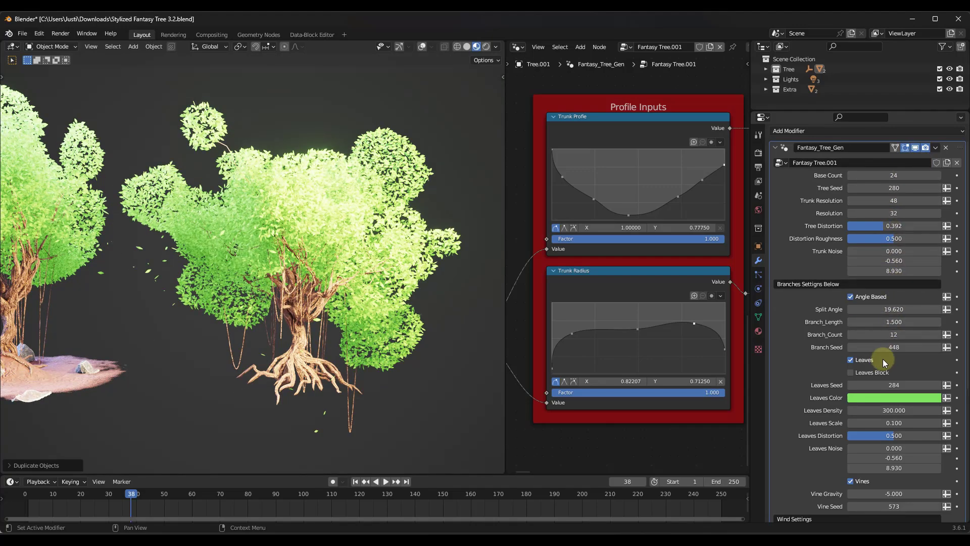
{"action": "left_click_drag", "start_coordinate": [419, 220], "coordinate": [437, 217]}
{"action": "scroll", "coordinate": [878, 346], "scroll_direction": "down", "scroll_amount": 2}
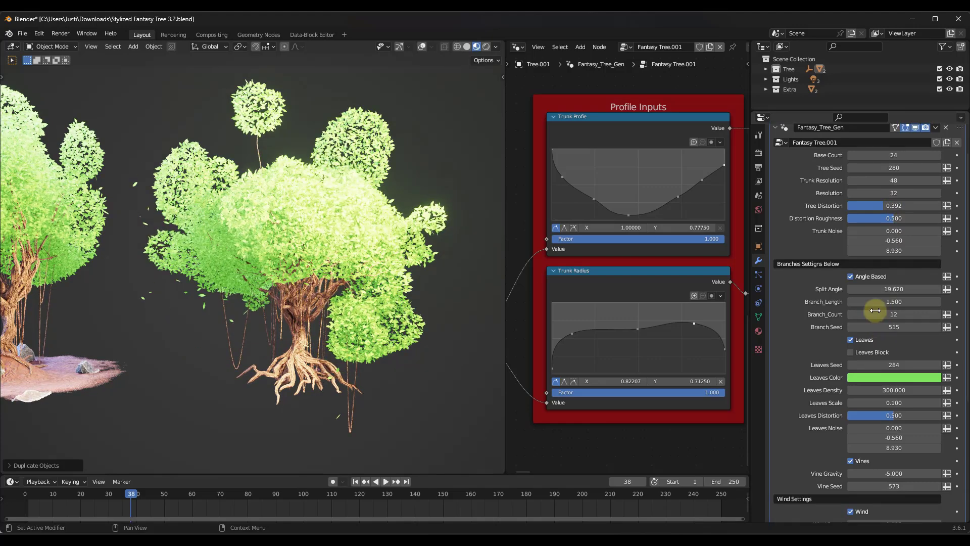
Set the duplicated tree's Base Count to 22 and reduce its Branch Length
{"action": "scroll", "coordinate": [885, 257], "scroll_direction": "up", "scroll_amount": 3}
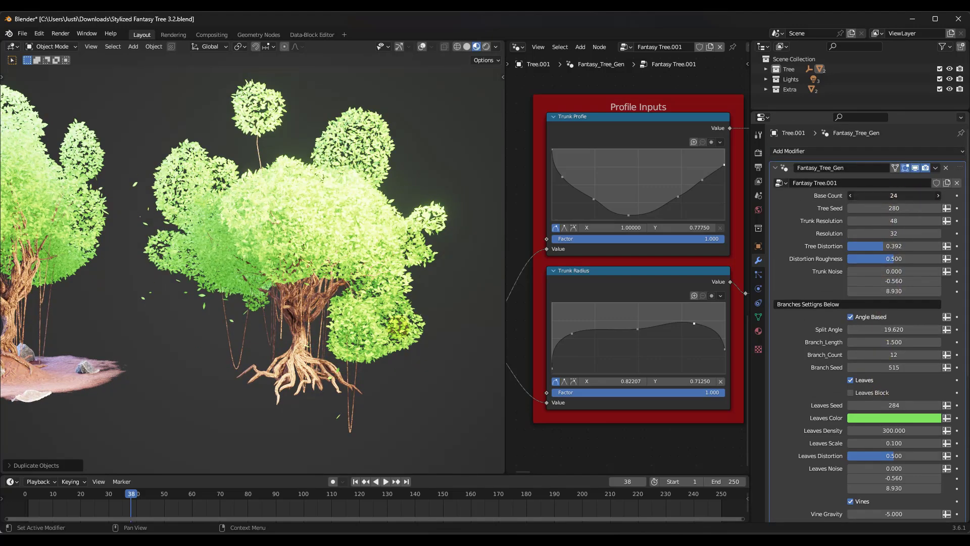
{"action": "left_click_drag", "start_coordinate": [399, 326], "coordinate": [396, 328]}
{"action": "scroll", "coordinate": [352, 286], "scroll_direction": "down", "scroll_amount": 5}
{"action": "mouse_move", "coordinate": [359, 271]}
{"action": "middle_mouse_down"}
{"action": "mouse_move", "coordinate": [292, 277]}
{"action": "mouse_move", "coordinate": [359, 273]}
{"action": "mouse_move", "coordinate": [353, 281]}
{"action": "mouse_move", "coordinate": [389, 304]}
{"action": "mouse_move", "coordinate": [311, 323]}
{"action": "mouse_move", "coordinate": [342, 274]}
{"action": "mouse_move", "coordinate": [363, 270]}
{"action": "mouse_move", "coordinate": [352, 271]}
{"action": "middle_mouse_up"}
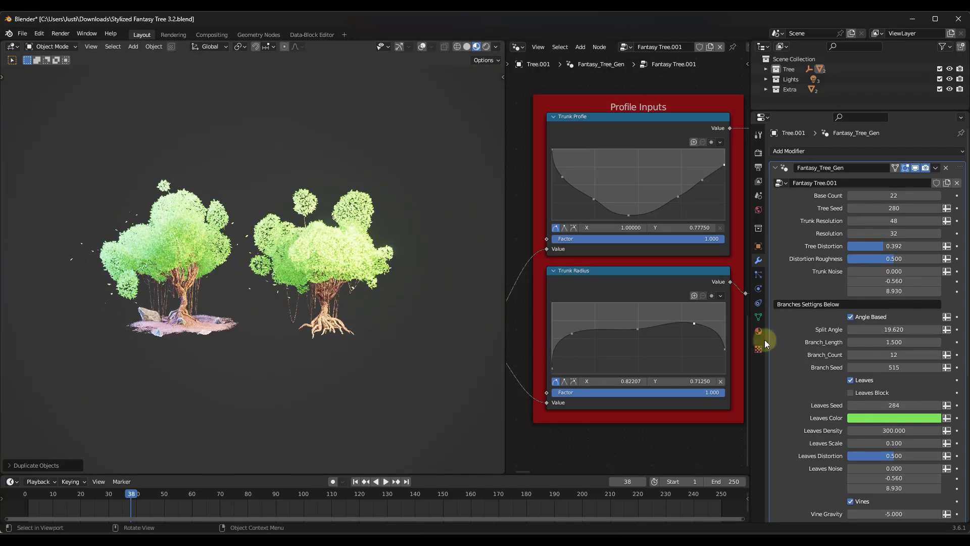
{"action": "left_click_drag", "start_coordinate": [902, 343], "coordinate": [884, 343]}
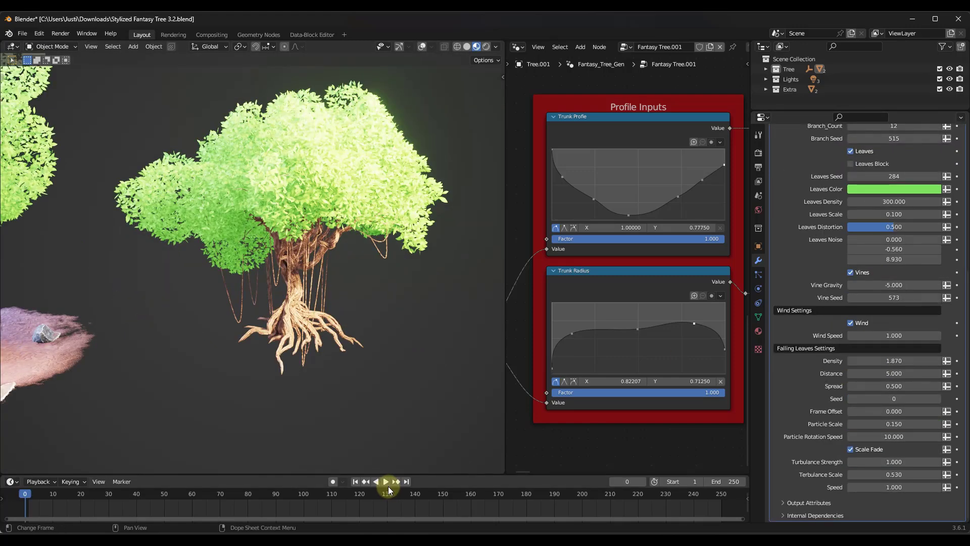
Play the animation and set the duplicated tree's Wind Speed to 2.010 and its falling leaves Density to 1.930
{"action": "left_click", "coordinate": [384, 482]}
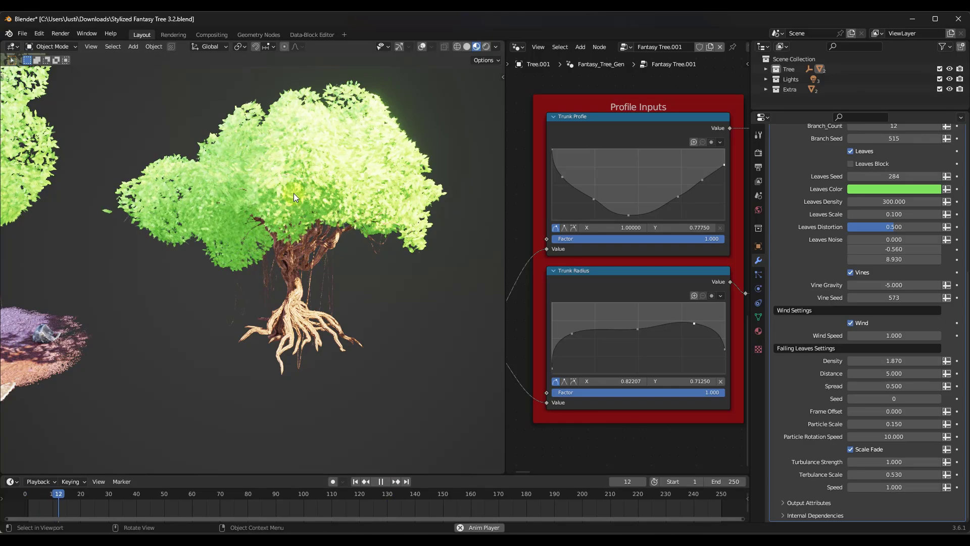
{"action": "middle_click_drag", "start_coordinate": [293, 193], "coordinate": [265, 160]}
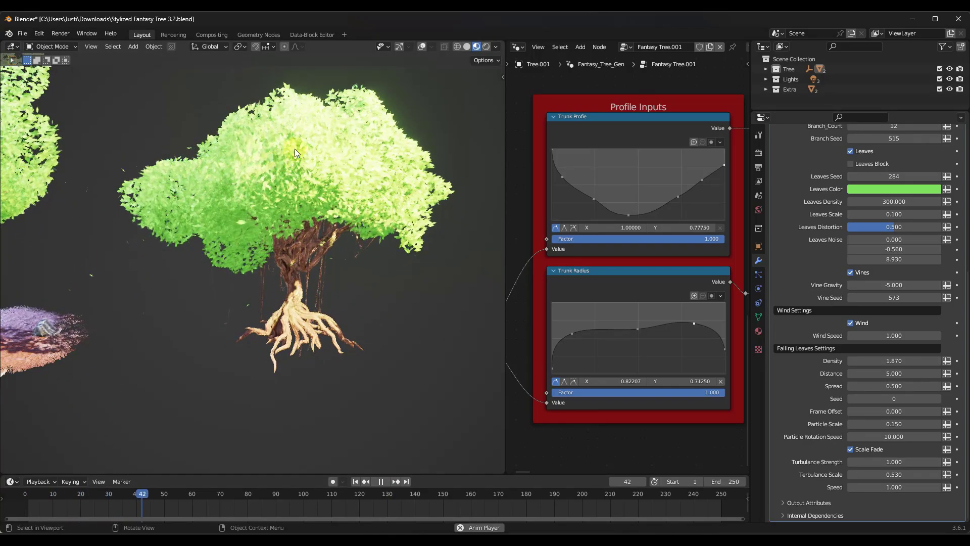
{"action": "left_click_drag", "start_coordinate": [911, 335], "coordinate": [483, 342]}
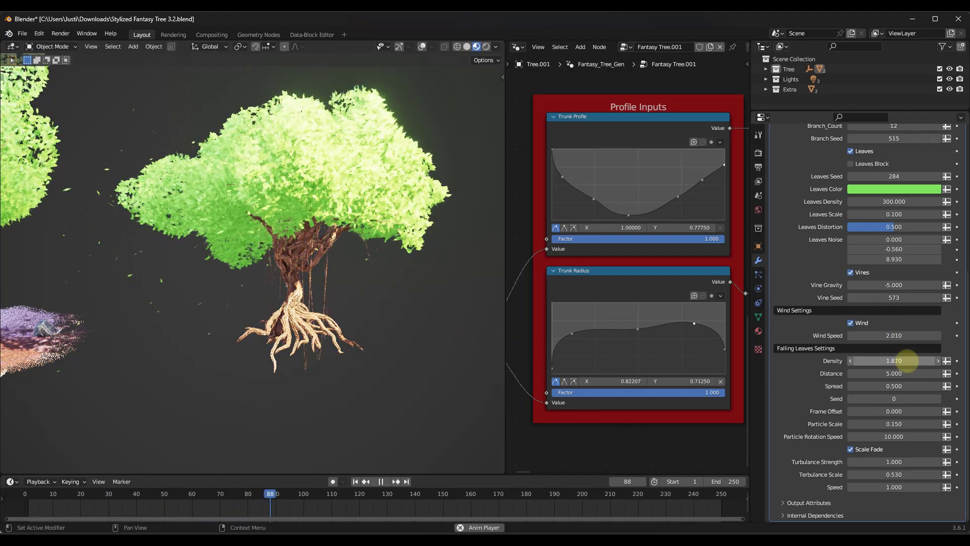
{"action": "left_click_drag", "start_coordinate": [907, 361], "coordinate": [439, 239]}
{"action": "middle_click_drag", "start_coordinate": [232, 199], "coordinate": [225, 184]}
{"action": "scroll", "coordinate": [297, 158], "scroll_direction": "up", "scroll_amount": 1}
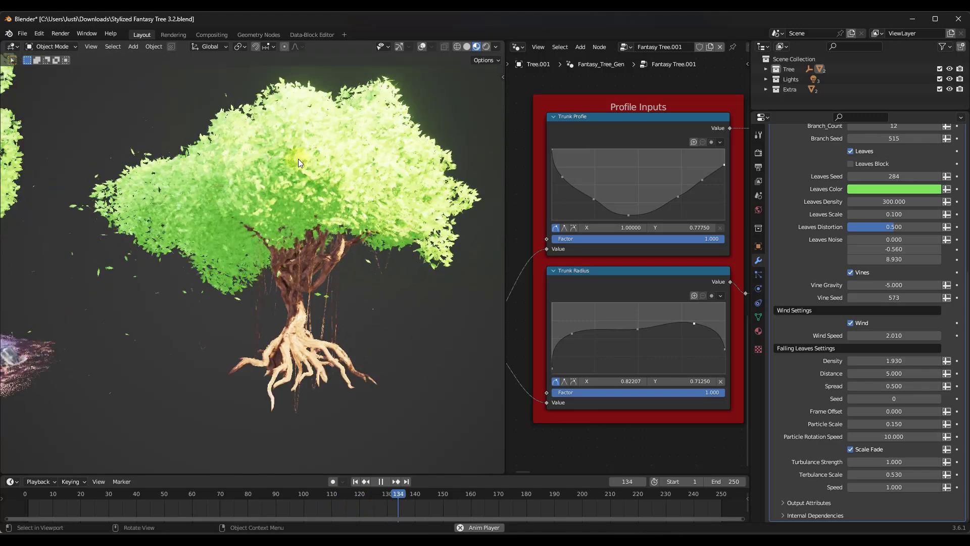
{"action": "scroll", "coordinate": [312, 313], "scroll_direction": "up", "scroll_amount": 3}
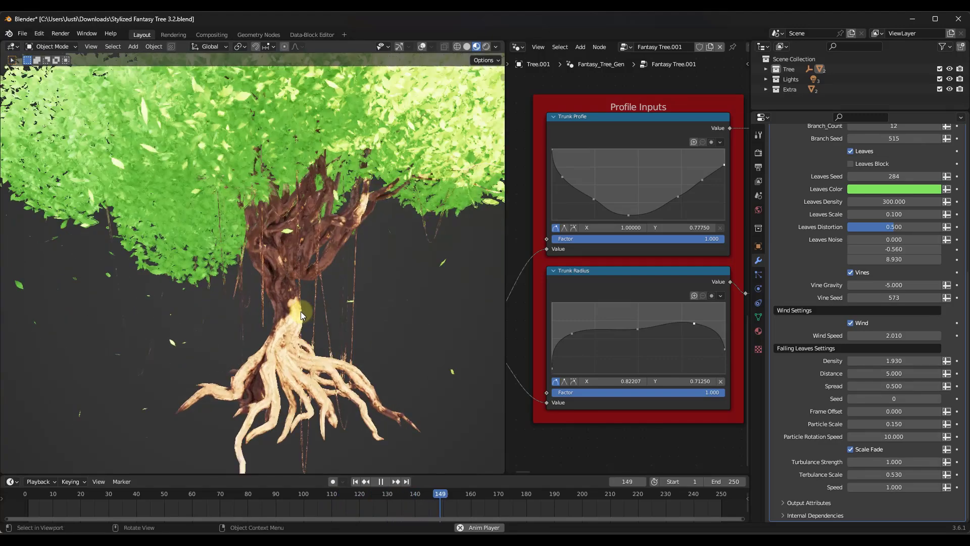
{"action": "scroll", "coordinate": [296, 307], "scroll_direction": "down", "scroll_amount": 4}
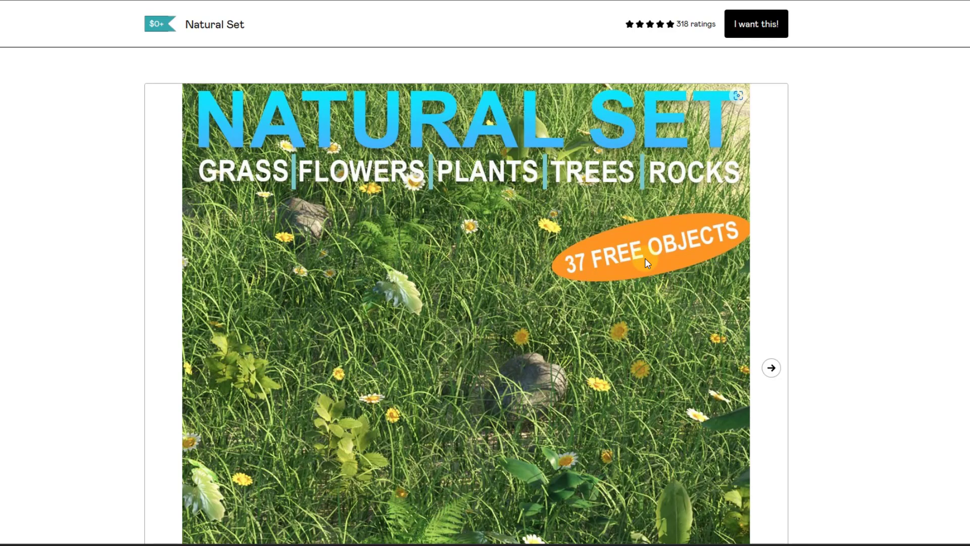
Switch to the web browser and review the Natural Set page's description and pricing options
{"action": "scroll", "coordinate": [643, 259], "scroll_direction": "down", "scroll_amount": 9}
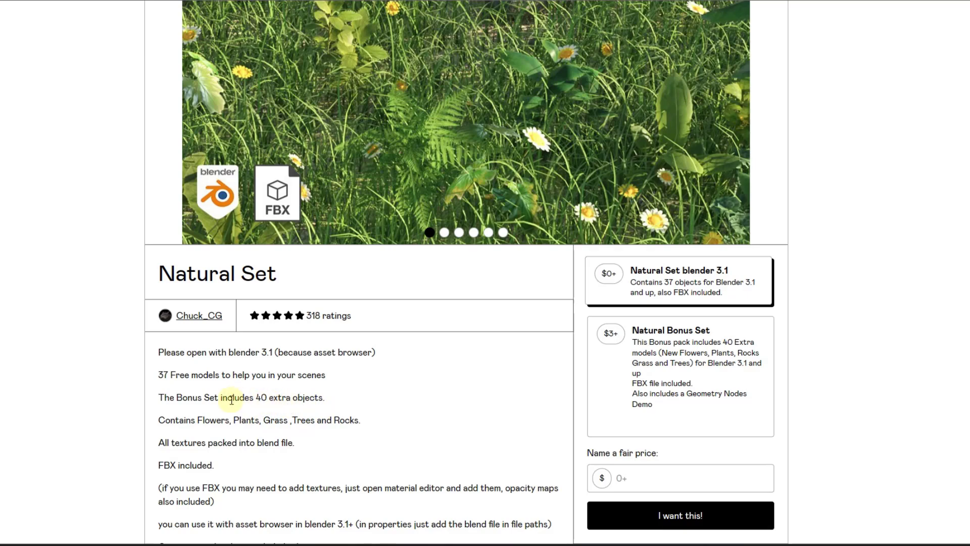
{"action": "scroll", "coordinate": [231, 400], "scroll_direction": "down", "scroll_amount": 2}
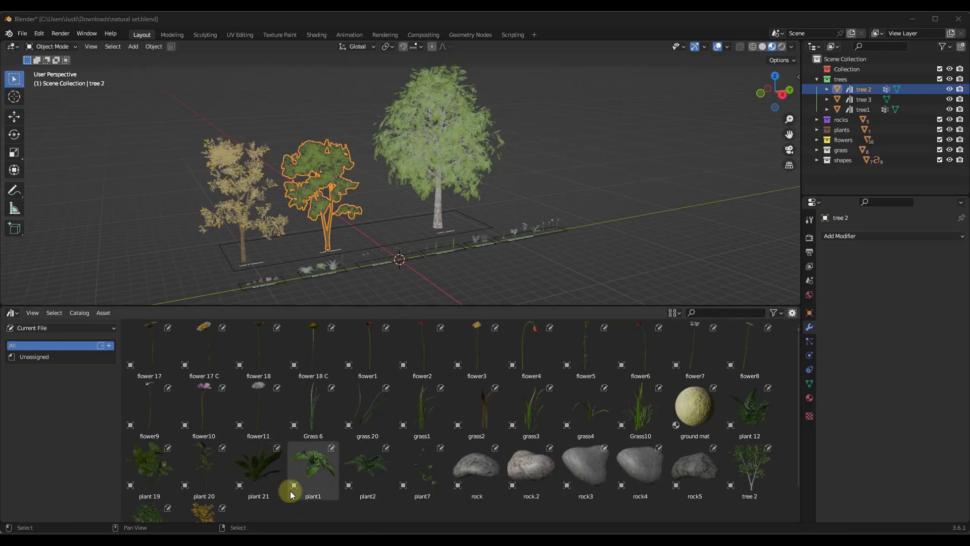
Switch to Blender and examine the trees, rocks, plants, flowers and grasses in the natural set file
{"action": "scroll", "coordinate": [256, 265], "scroll_direction": "up", "scroll_amount": 4}
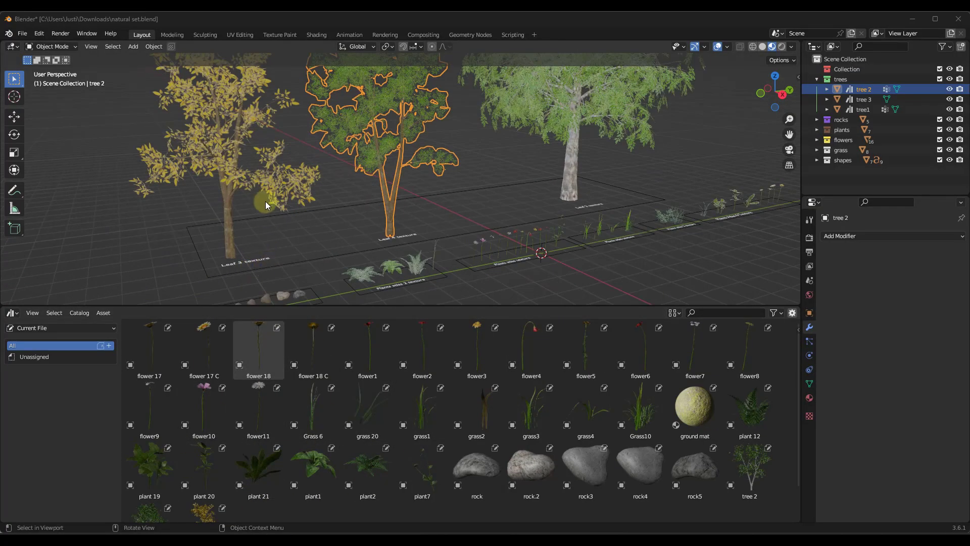
{"action": "scroll", "coordinate": [260, 181], "scroll_direction": "down", "scroll_amount": 2}
{"action": "scroll", "coordinate": [247, 199], "scroll_direction": "up", "scroll_amount": 4}
{"action": "scroll", "coordinate": [253, 215], "scroll_direction": "up", "scroll_amount": 2}
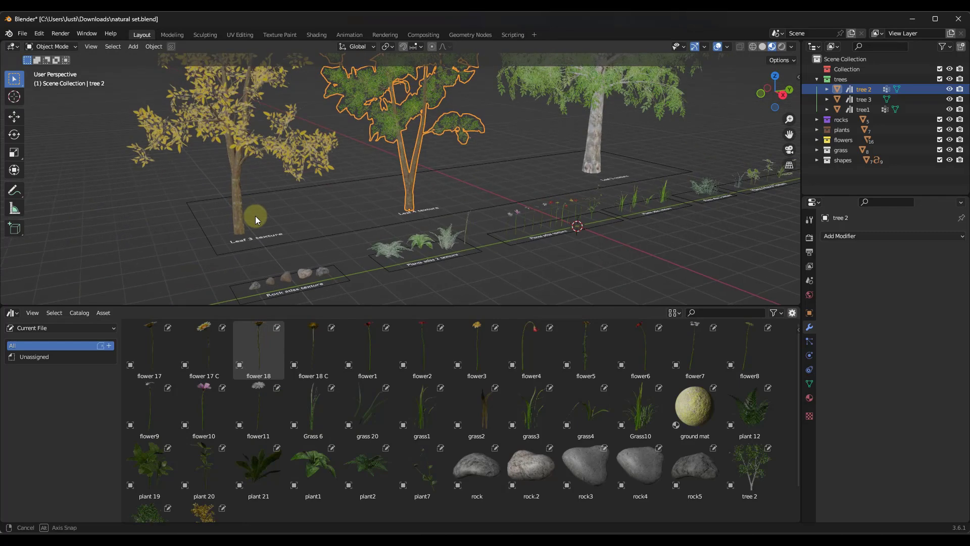
{"action": "scroll", "coordinate": [273, 291], "scroll_direction": "up", "scroll_amount": 3}
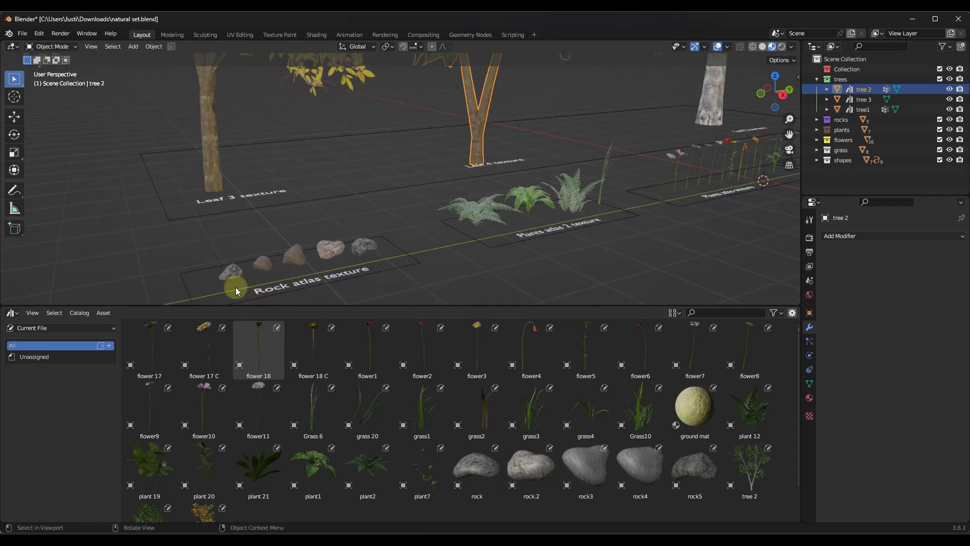
{"action": "scroll", "coordinate": [236, 288], "scroll_direction": "down", "scroll_amount": 2}
{"action": "scroll", "coordinate": [568, 203], "scroll_direction": "up", "scroll_amount": 2}
{"action": "scroll", "coordinate": [282, 259], "scroll_direction": "up", "scroll_amount": 4}
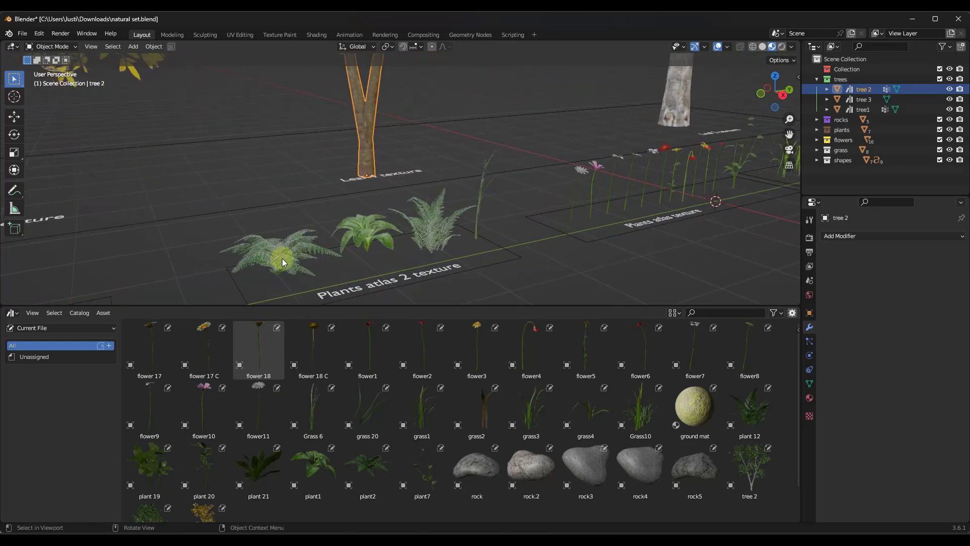
{"action": "scroll", "coordinate": [514, 212], "scroll_direction": "down", "scroll_amount": 3}
{"action": "scroll", "coordinate": [429, 242], "scroll_direction": "up", "scroll_amount": 4}
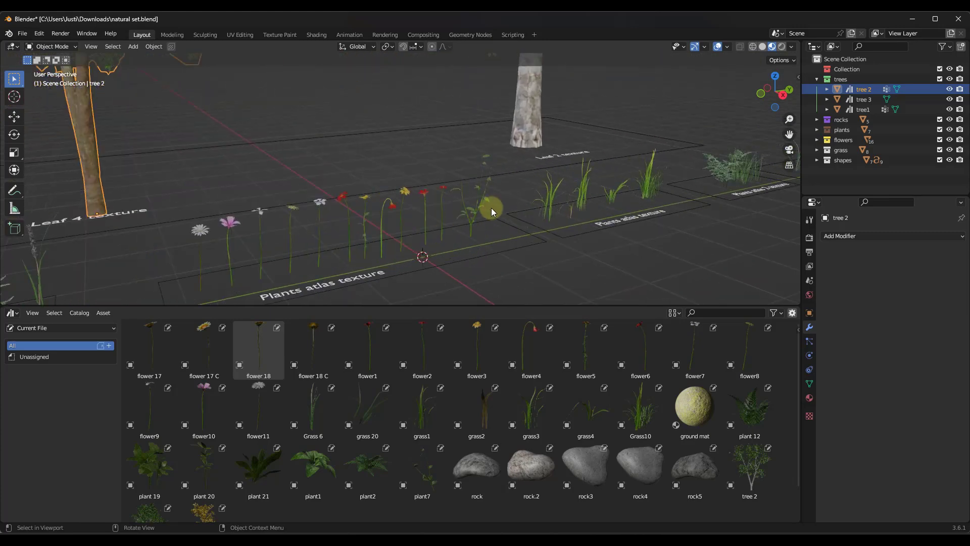
{"action": "scroll", "coordinate": [556, 218], "scroll_direction": "down", "scroll_amount": 3}
{"action": "scroll", "coordinate": [627, 182], "scroll_direction": "up", "scroll_amount": 3}
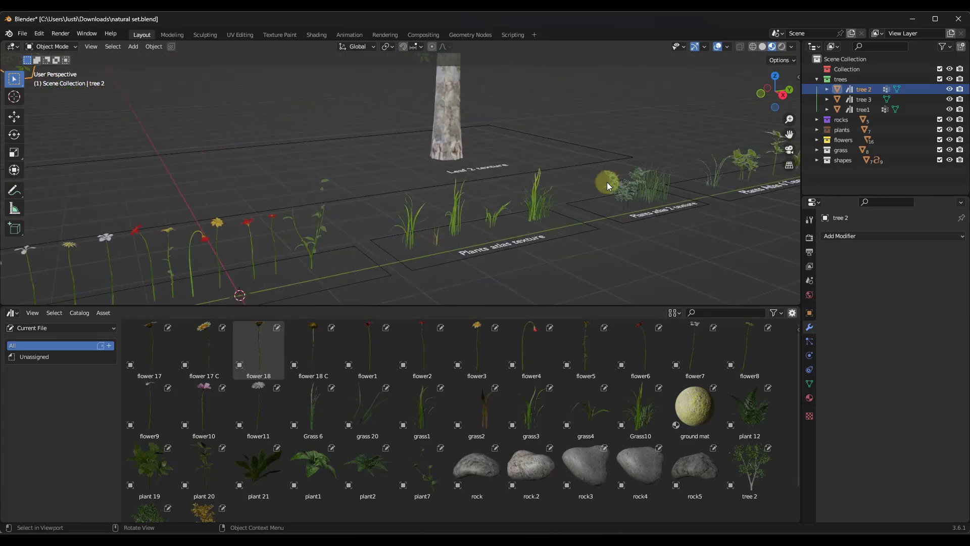
{"action": "scroll", "coordinate": [412, 236], "scroll_direction": "up", "scroll_amount": 2}
{"action": "scroll", "coordinate": [430, 222], "scroll_direction": "down", "scroll_amount": 3}
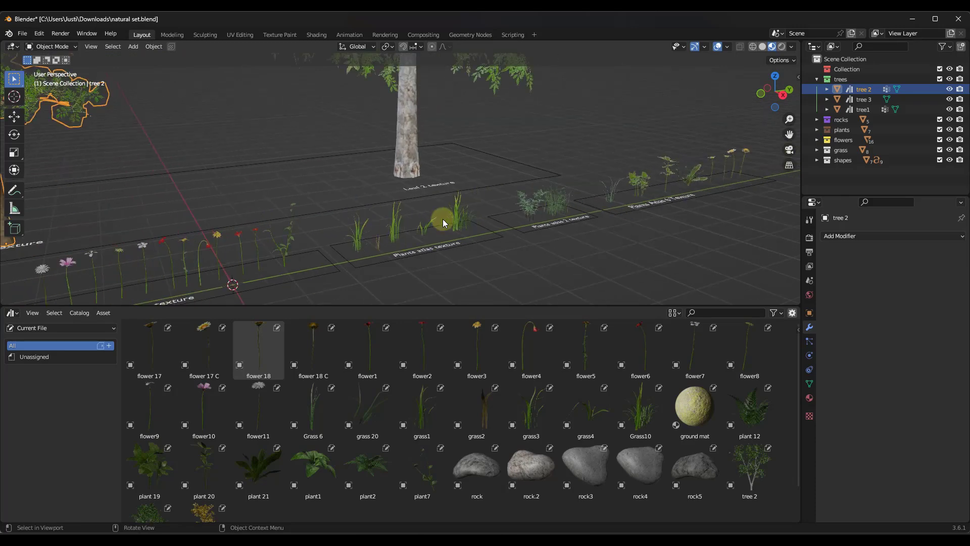
{"action": "scroll", "coordinate": [728, 159], "scroll_direction": "up", "scroll_amount": 3}
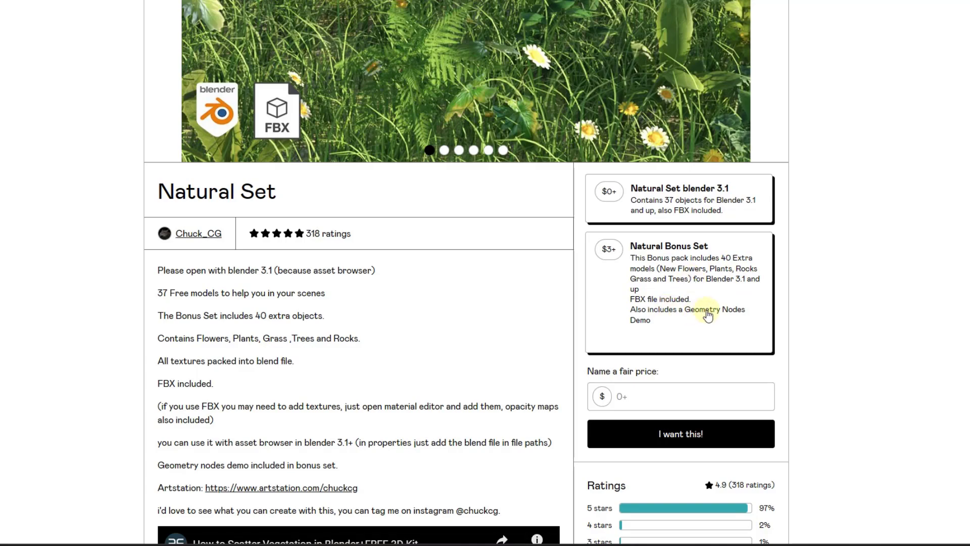
Switch to the web browser and review the Natural Set page's tutorial videos and ratings
{"action": "scroll", "coordinate": [523, 288], "scroll_direction": "down", "scroll_amount": 10}
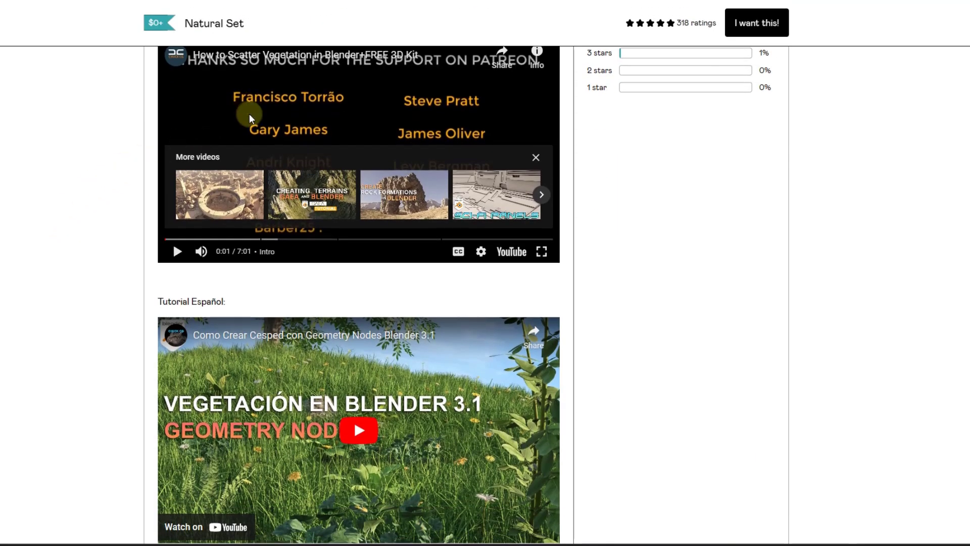
{"action": "scroll", "coordinate": [306, 151], "scroll_direction": "up", "scroll_amount": 2}
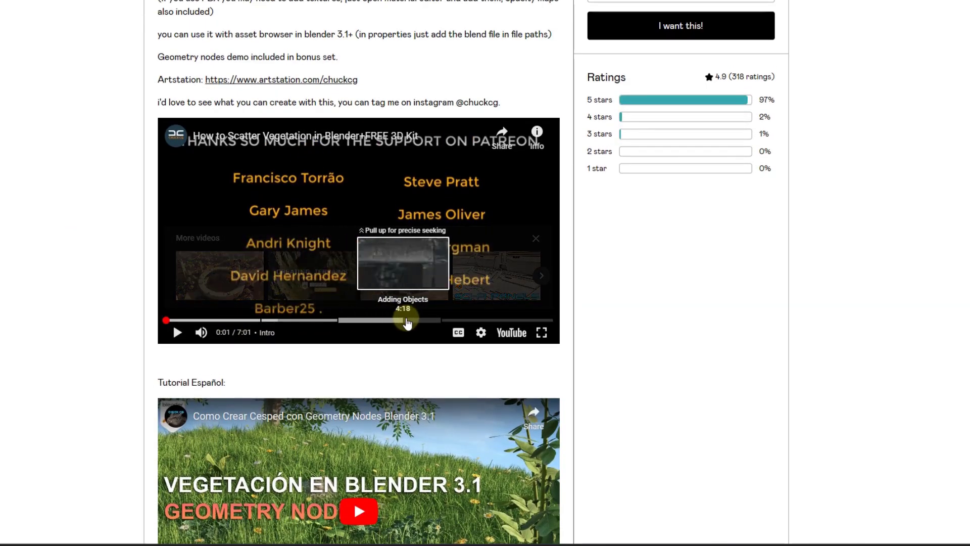
{"action": "scroll", "coordinate": [134, 265], "scroll_direction": "up", "scroll_amount": 10}
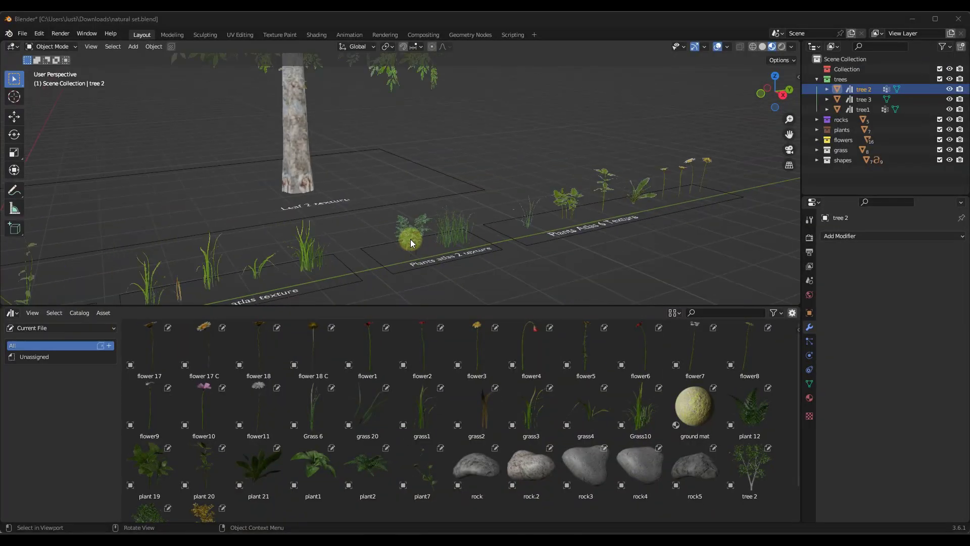
Switch back to Blender and look over the natural set's full lineup of trees and plants
{"action": "scroll", "coordinate": [412, 234], "scroll_direction": "down", "scroll_amount": 5}
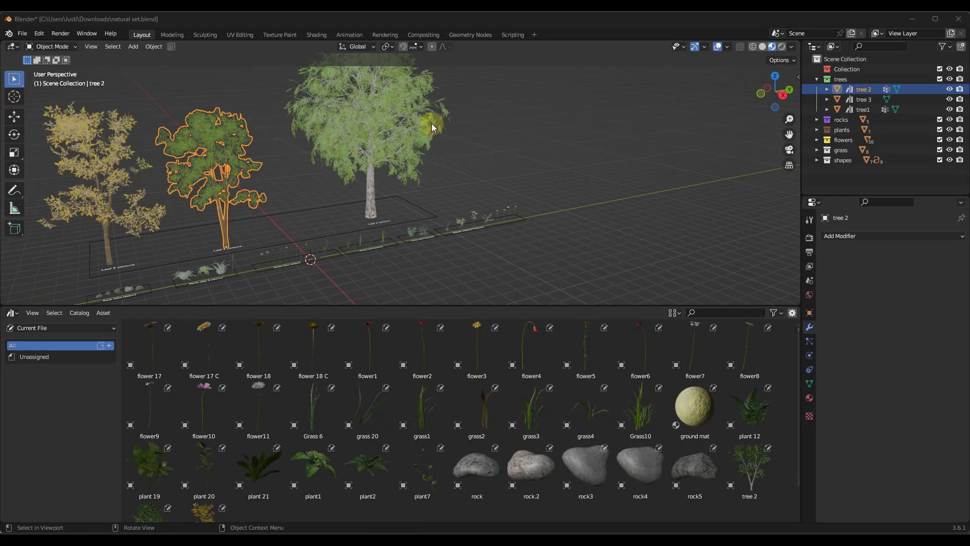
{"action": "scroll", "coordinate": [433, 128], "scroll_direction": "down", "scroll_amount": 2}
{"action": "scroll", "coordinate": [292, 124], "scroll_direction": "up", "scroll_amount": 1}
{"action": "scroll", "coordinate": [381, 181], "scroll_direction": "down", "scroll_amount": 2}
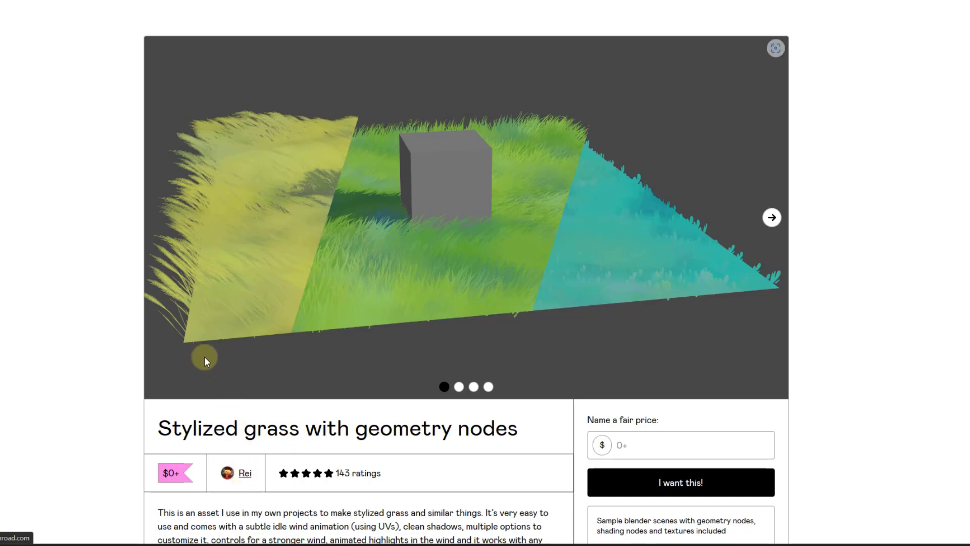
Switch to the web browser and browse the Stylized grass with geometry nodes page and its preview gallery
{"action": "scroll", "coordinate": [177, 293], "scroll_direction": "down", "scroll_amount": 5}
{"action": "scroll", "coordinate": [273, 299], "scroll_direction": "up", "scroll_amount": 5}
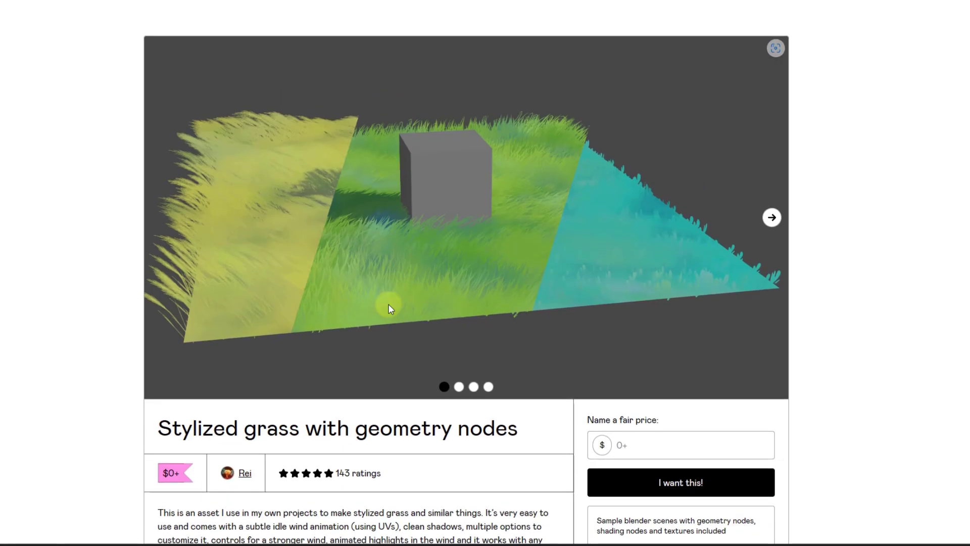
{"action": "left_click", "coordinate": [771, 217]}
{"action": "left_click", "coordinate": [402, 230]}
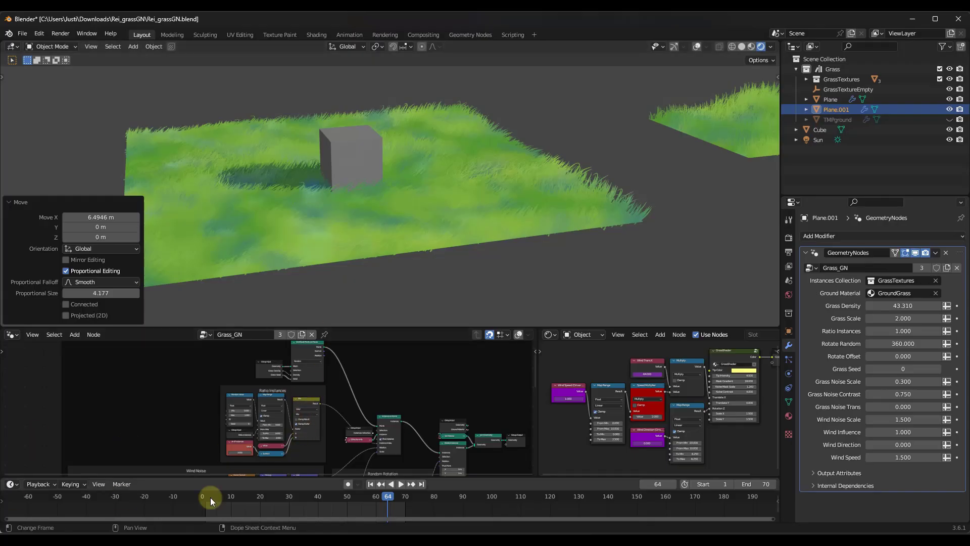
Switch to Blender, play the wind animation in the grass file and adjust the Grass Density of Plane.001
{"action": "left_click", "coordinate": [378, 485]}
{"action": "left_click", "coordinate": [401, 485]}
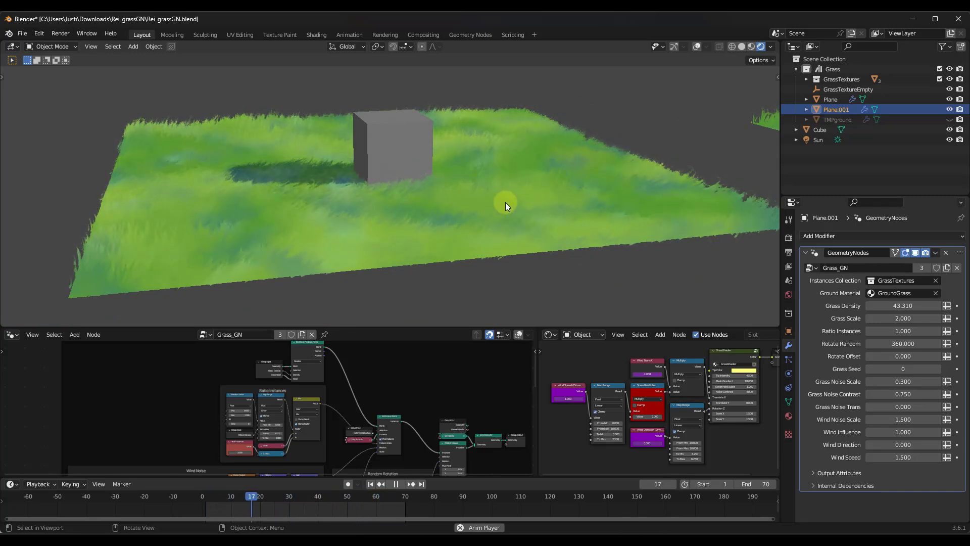
{"action": "left_click_drag", "start_coordinate": [915, 302], "coordinate": [378, 303]}
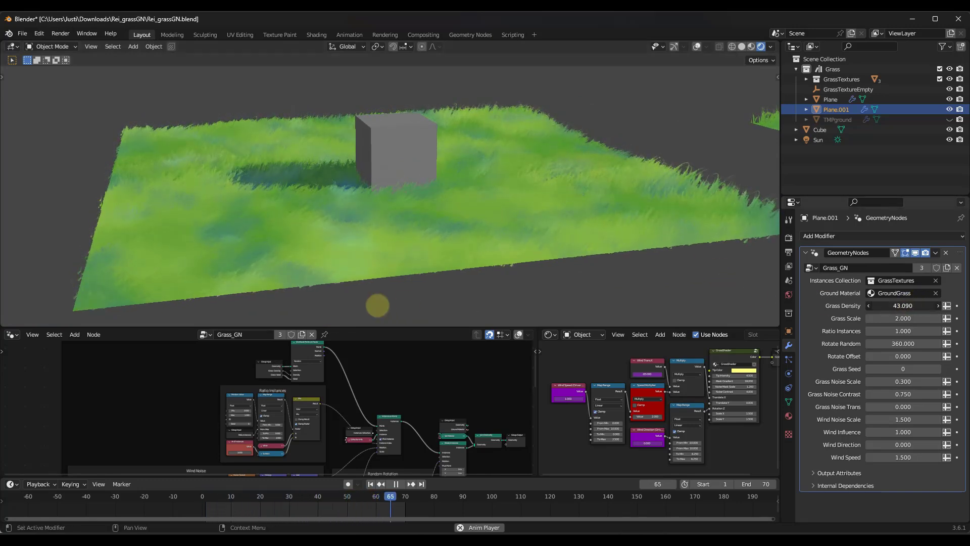
{"action": "left_click_drag", "start_coordinate": [591, 305], "coordinate": [533, 283]}
Select the grass plane beneath the cube and set its Grass Density to 27.670
{"action": "left_click", "coordinate": [492, 192]}
{"action": "left_click_drag", "start_coordinate": [930, 305], "coordinate": [914, 326]}
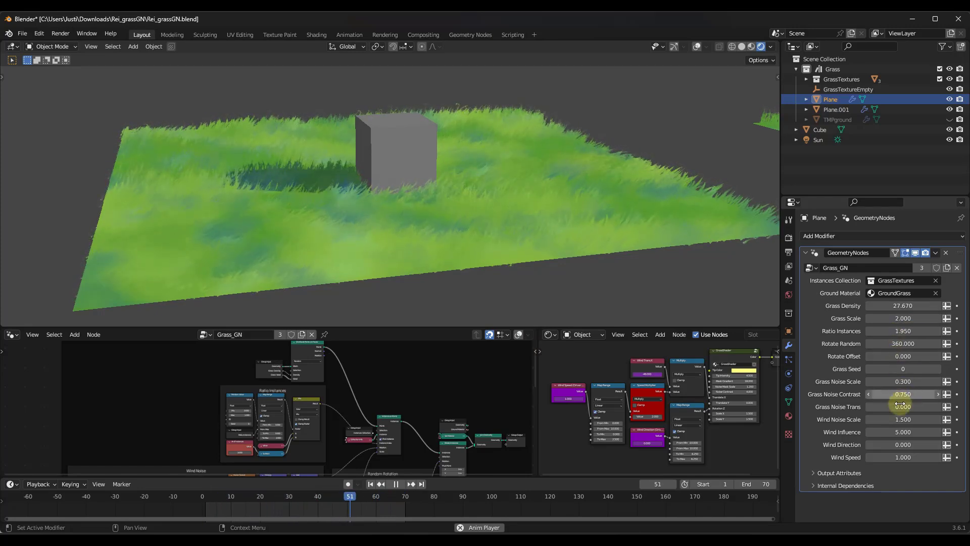
Set the grass plane's Wind Noise Scale to 1.690 and Wind Influence to 5.130, and vary its Grass Seed
{"action": "mouse_move", "coordinate": [420, 295]}
{"action": "left_mouse_down"}
{"action": "mouse_move", "coordinate": [478, 296]}
{"action": "mouse_move", "coordinate": [432, 299]}
{"action": "left_mouse_up"}
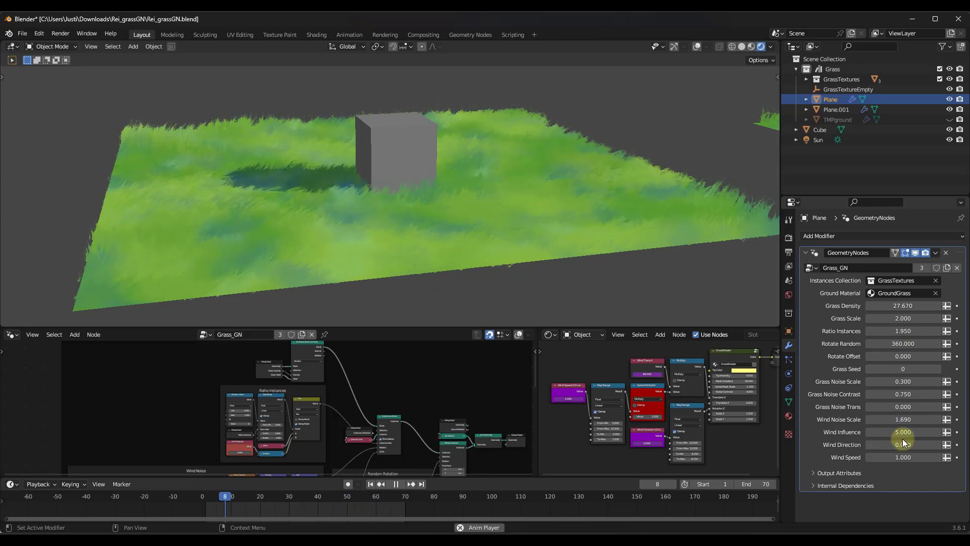
{"action": "left_click_drag", "start_coordinate": [903, 432], "coordinate": [414, 303]}
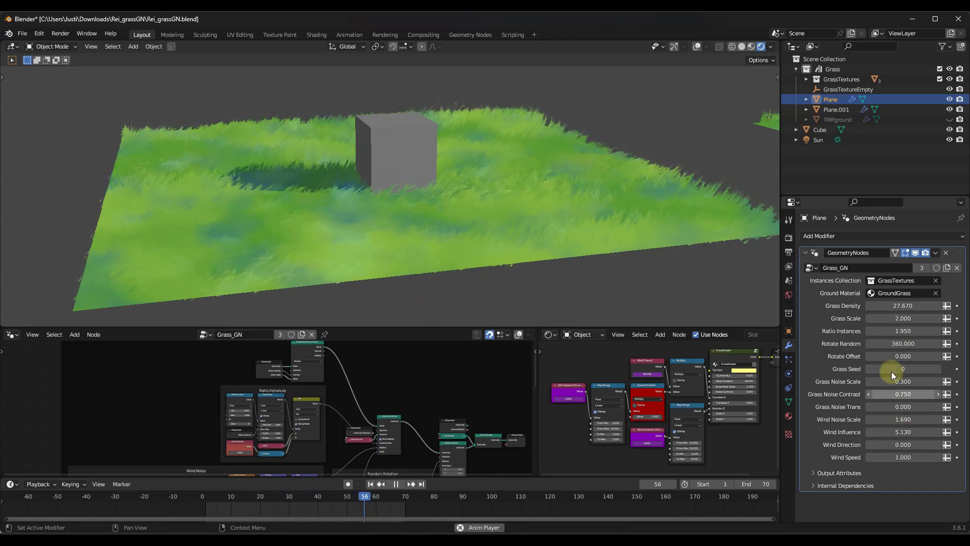
{"action": "left_click_drag", "start_coordinate": [903, 369], "coordinate": [371, 174]}
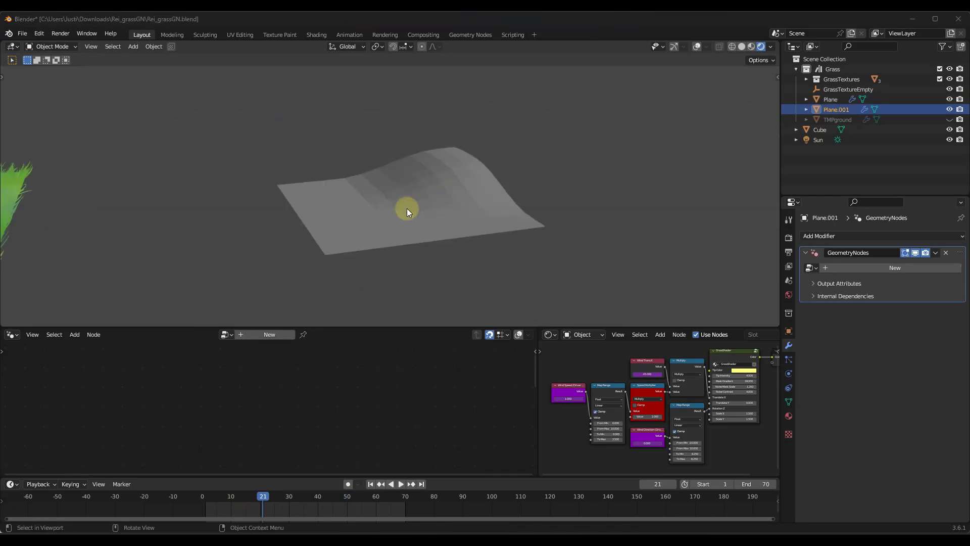
Replace the empty modifier on the hilly Plane.001 with a new Geometry Nodes modifier that uses the Grass_GN node group
{"action": "left_click", "coordinate": [945, 253]}
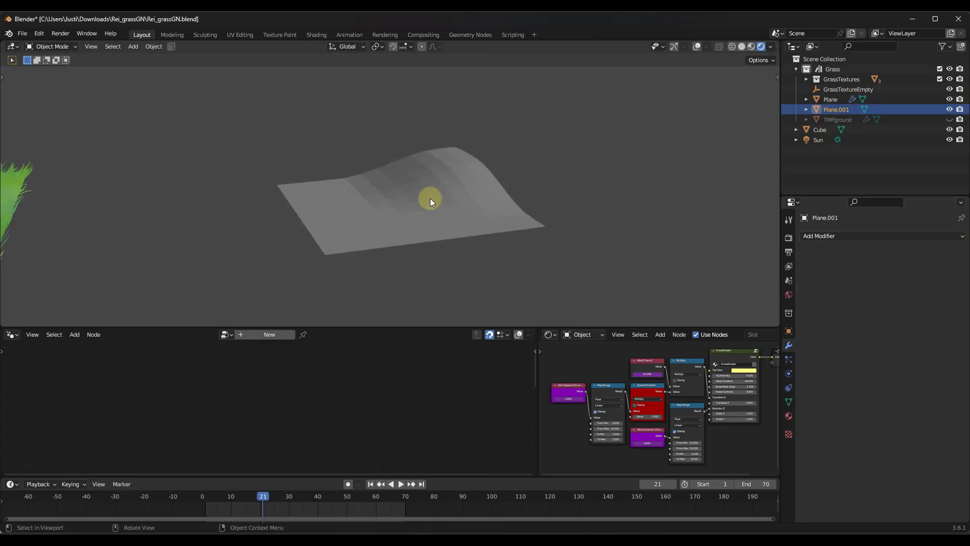
{"action": "left_click", "coordinate": [835, 236]}
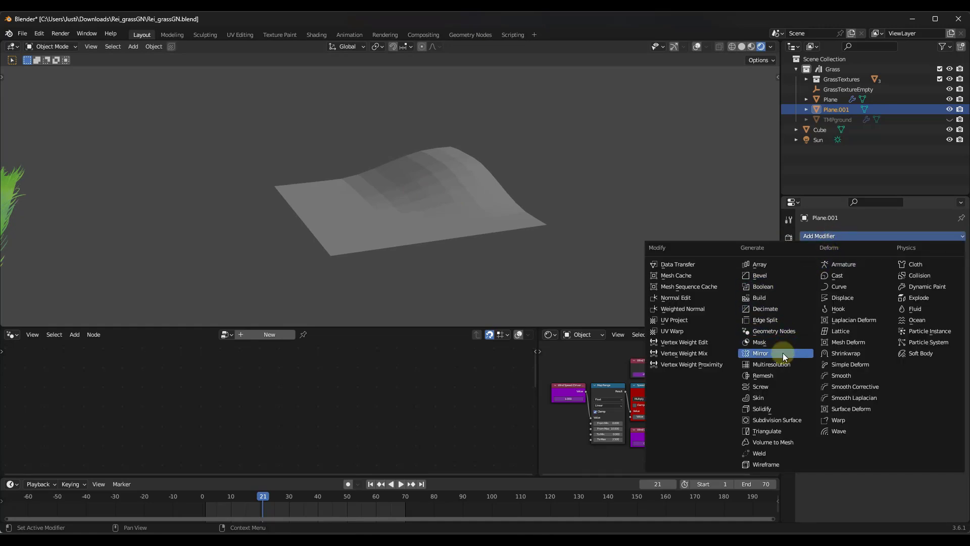
{"action": "left_click", "coordinate": [776, 330]}
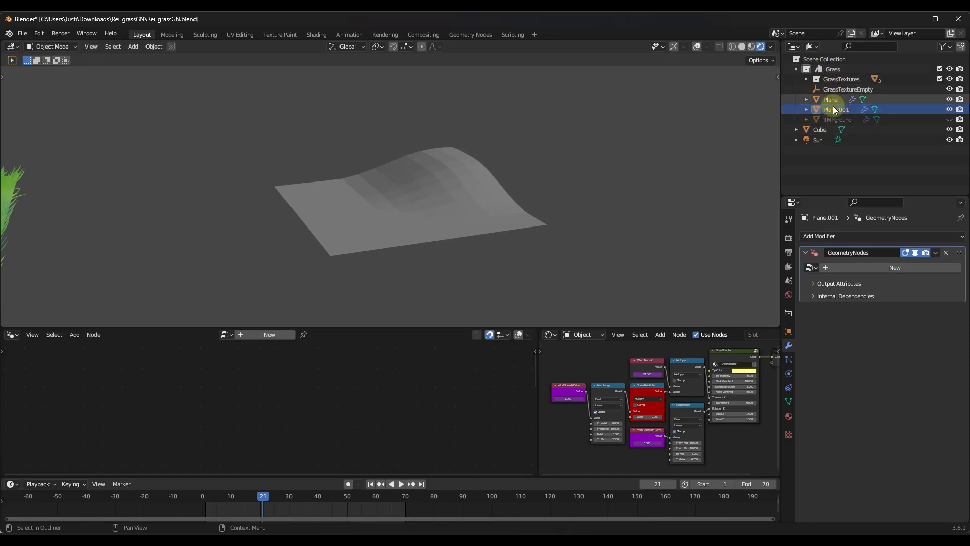
{"action": "left_click", "coordinate": [811, 267]}
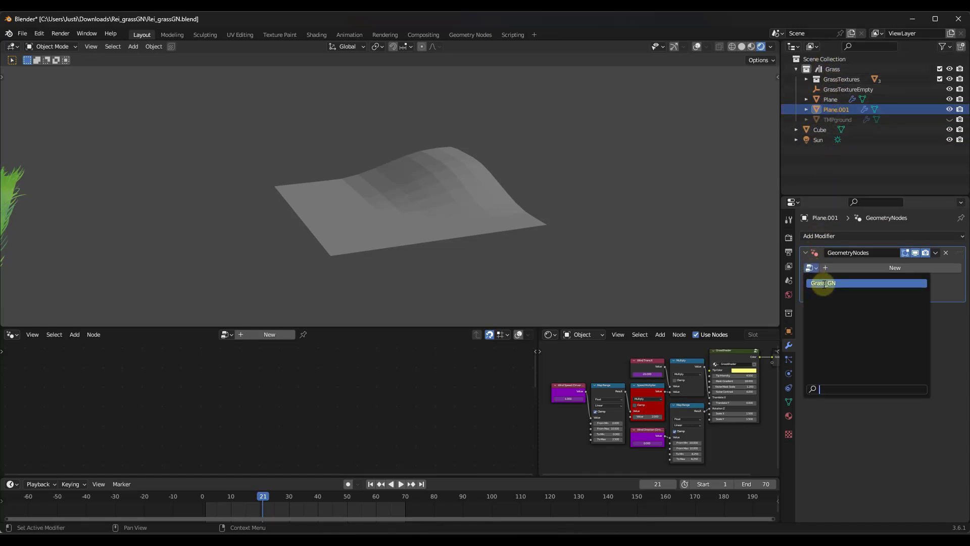
{"action": "left_click", "coordinate": [824, 284]}
{"action": "scroll", "coordinate": [401, 195], "scroll_direction": "up", "scroll_amount": 3}
{"action": "scroll", "coordinate": [415, 195], "scroll_direction": "down", "scroll_amount": 2}
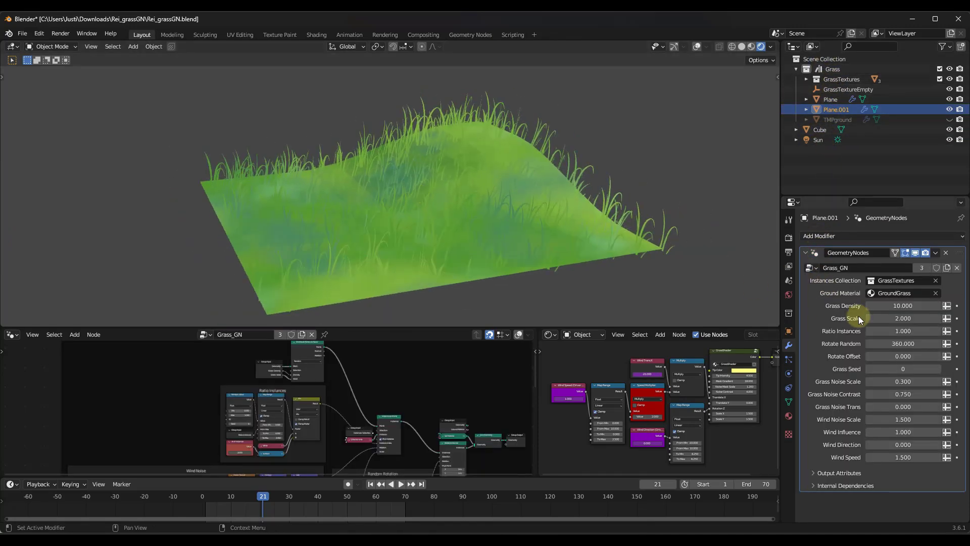
Set the Grass Density of Plane.001 to 49.970 and play the wind animation
{"action": "left_click_drag", "start_coordinate": [894, 305], "coordinate": [405, 272]}
{"action": "left_click", "coordinate": [400, 484]}
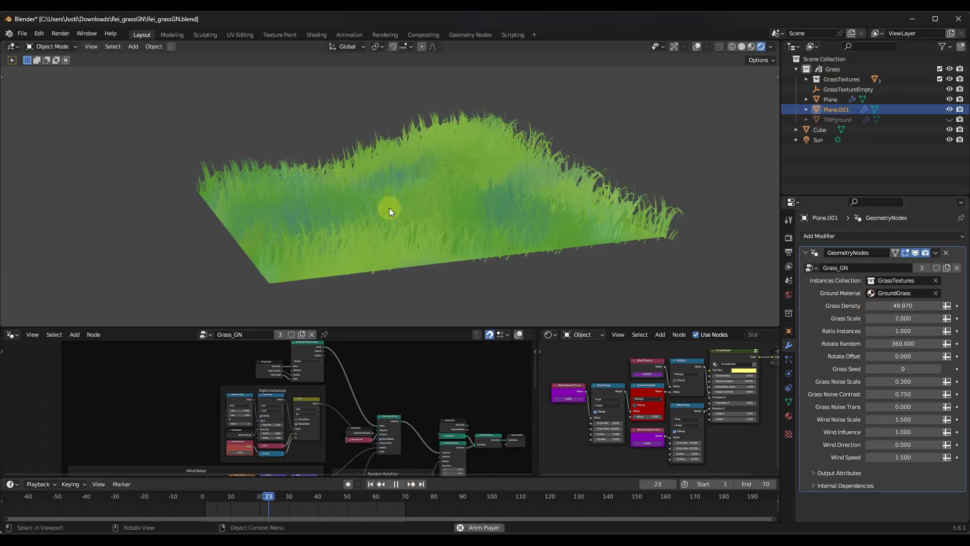
{"action": "mouse_move", "coordinate": [389, 207]}
{"action": "middle_mouse_down"}
{"action": "mouse_move", "coordinate": [433, 225]}
{"action": "mouse_move", "coordinate": [420, 236]}
{"action": "mouse_move", "coordinate": [405, 230]}
{"action": "mouse_move", "coordinate": [399, 210]}
{"action": "middle_mouse_up"}
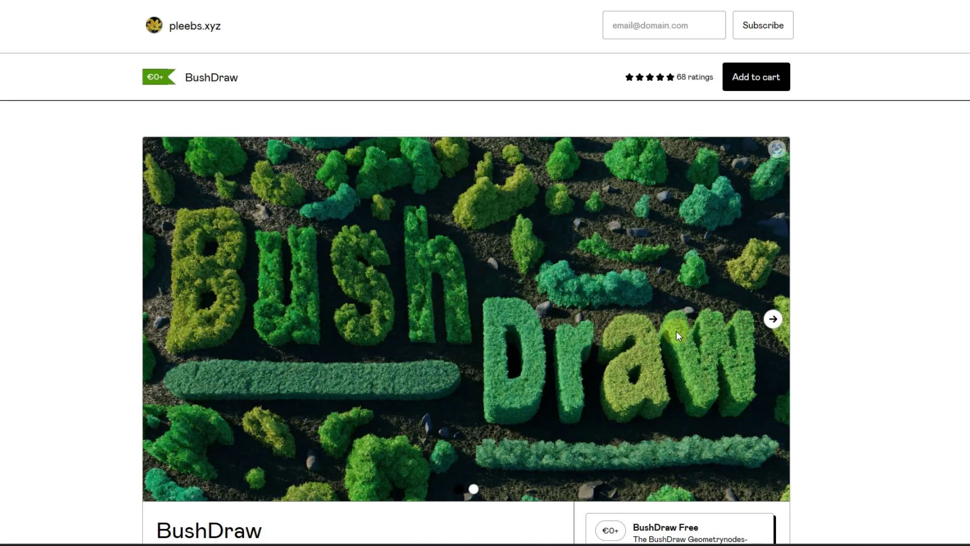
Browse the BushDraw product page, examining the free and supporters versions, the demo animation and the preset previews
{"action": "scroll", "coordinate": [677, 323], "scroll_direction": "down", "scroll_amount": 4}
{"action": "left_click", "coordinate": [433, 418]}
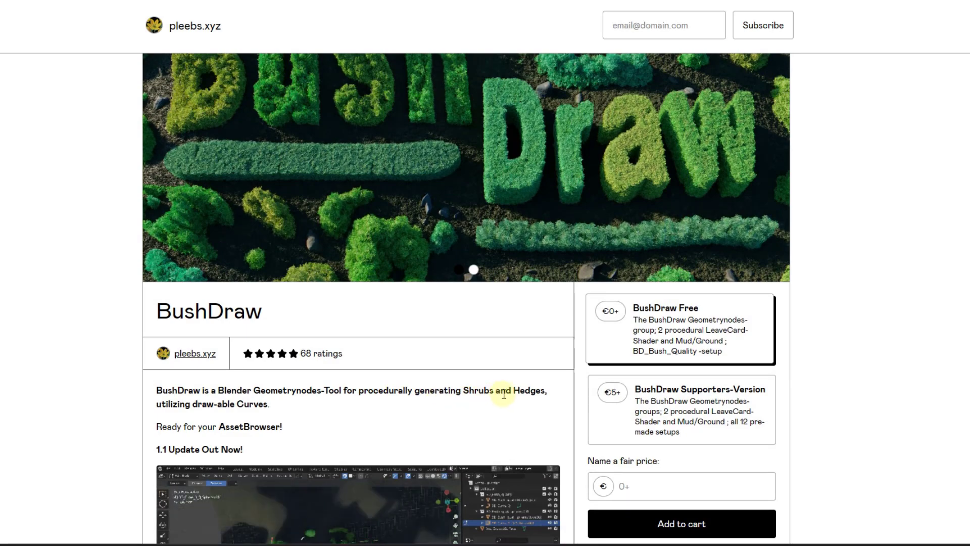
{"action": "scroll", "coordinate": [454, 354], "scroll_direction": "down", "scroll_amount": 3}
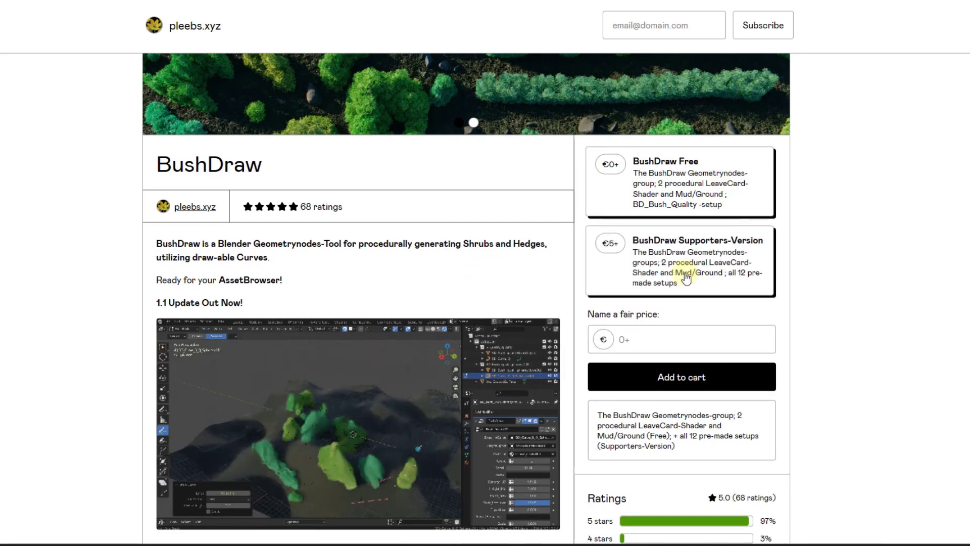
{"action": "scroll", "coordinate": [648, 282], "scroll_direction": "down", "scroll_amount": 2}
{"action": "scroll", "coordinate": [648, 281], "scroll_direction": "down", "scroll_amount": 2}
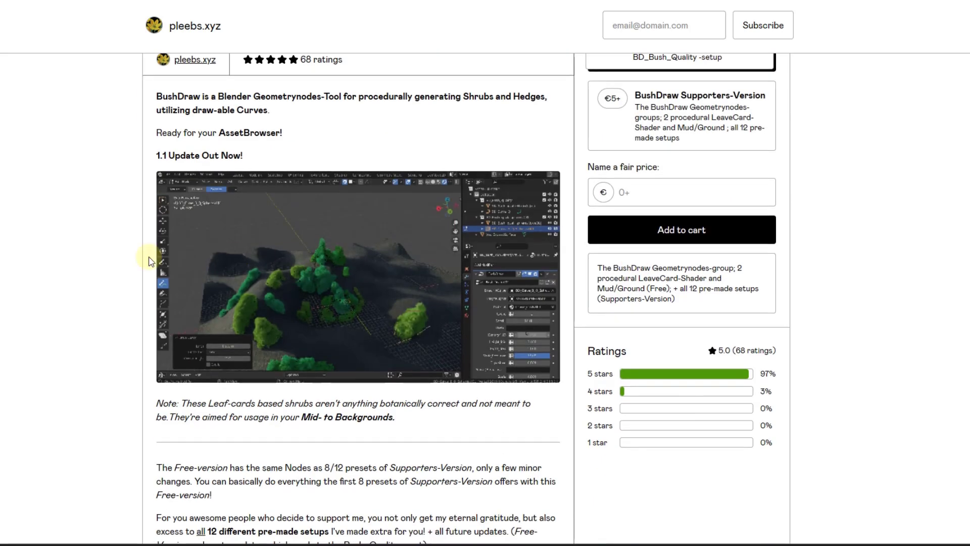
{"action": "scroll", "coordinate": [112, 261], "scroll_direction": "down", "scroll_amount": 10}
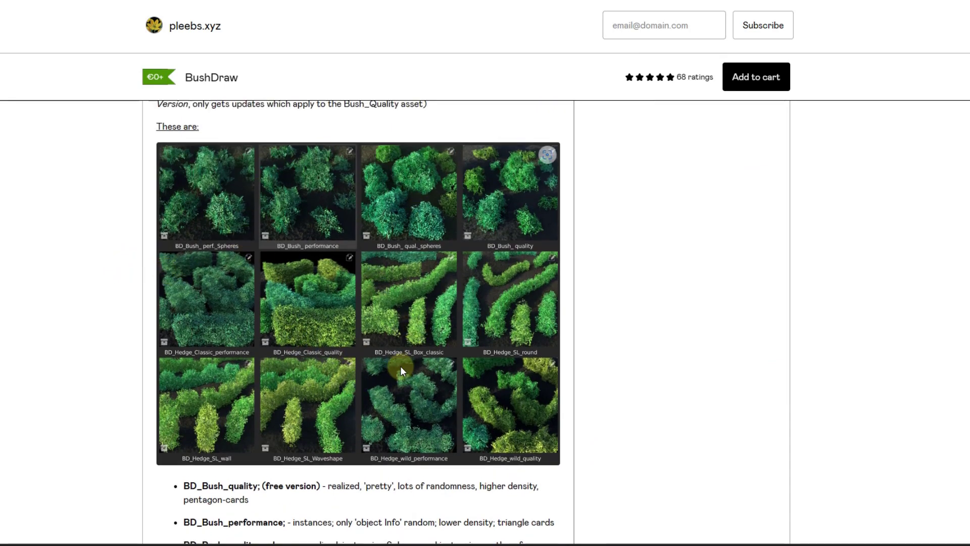
{"action": "scroll", "coordinate": [401, 366], "scroll_direction": "up", "scroll_amount": 8}
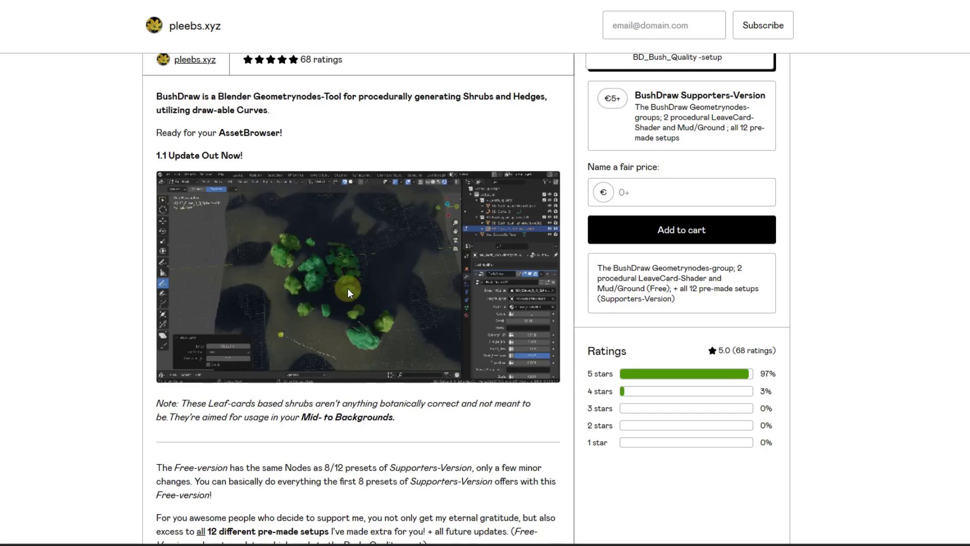
{"action": "scroll", "coordinate": [345, 289], "scroll_direction": "down", "scroll_amount": 10}
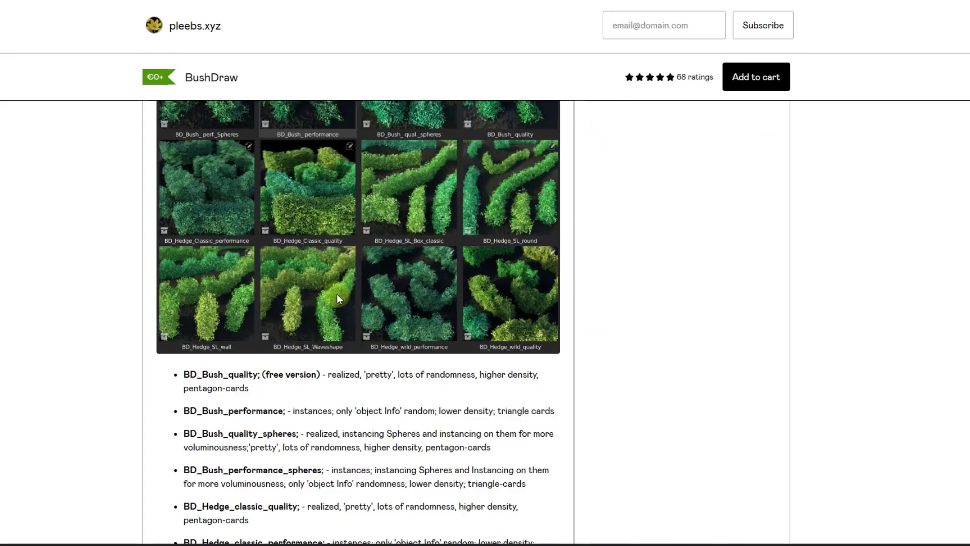
{"action": "scroll", "coordinate": [337, 293], "scroll_direction": "down", "scroll_amount": 3}
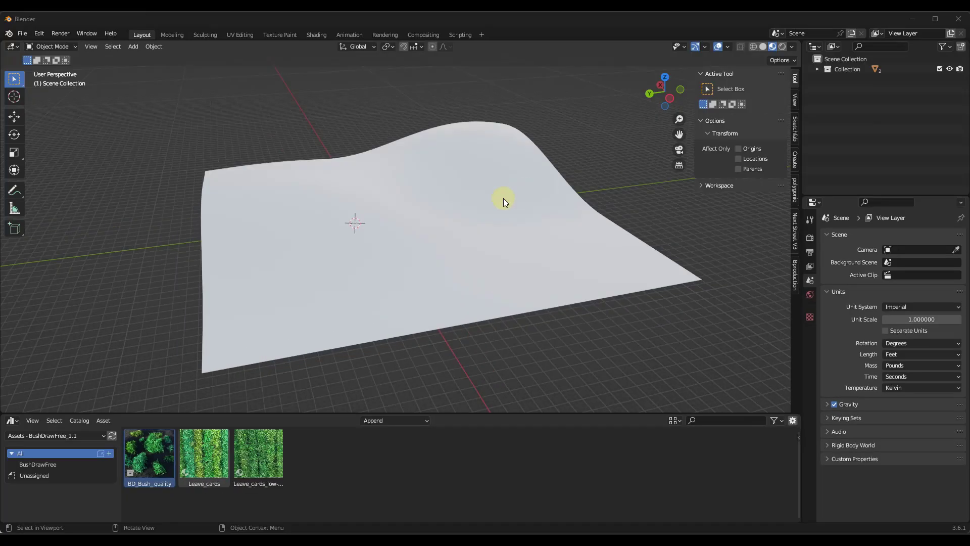
Switch to Blender and place the BD_Bush_quality asset on the terrain with Instance turned off
{"action": "scroll", "coordinate": [445, 156], "scroll_direction": "down", "scroll_amount": 2}
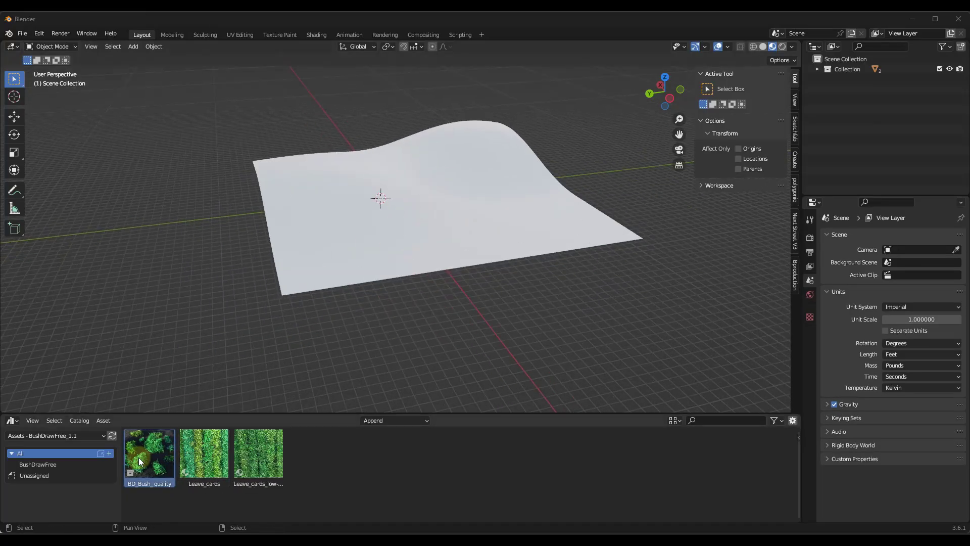
{"action": "left_click_drag", "start_coordinate": [150, 453], "coordinate": [429, 198]}
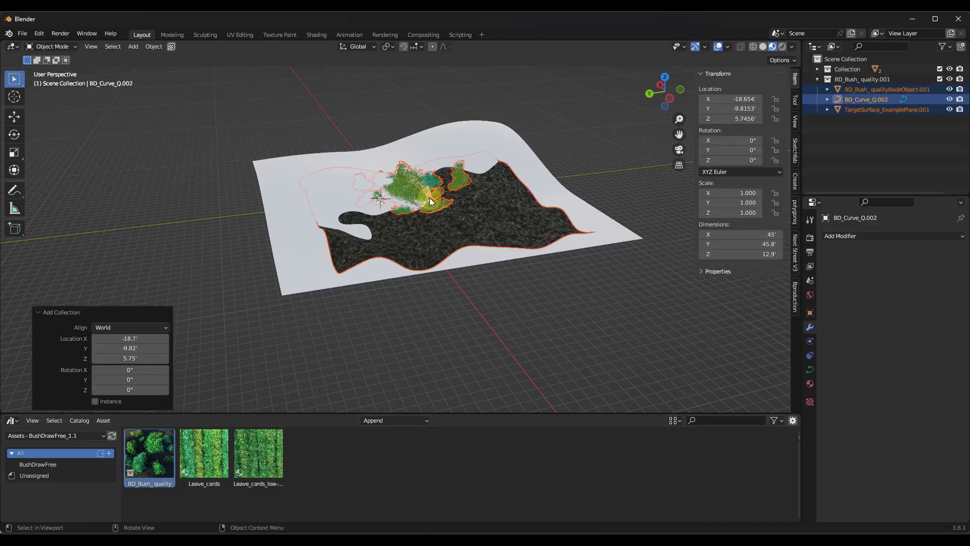
{"action": "left_click", "coordinate": [95, 401]}
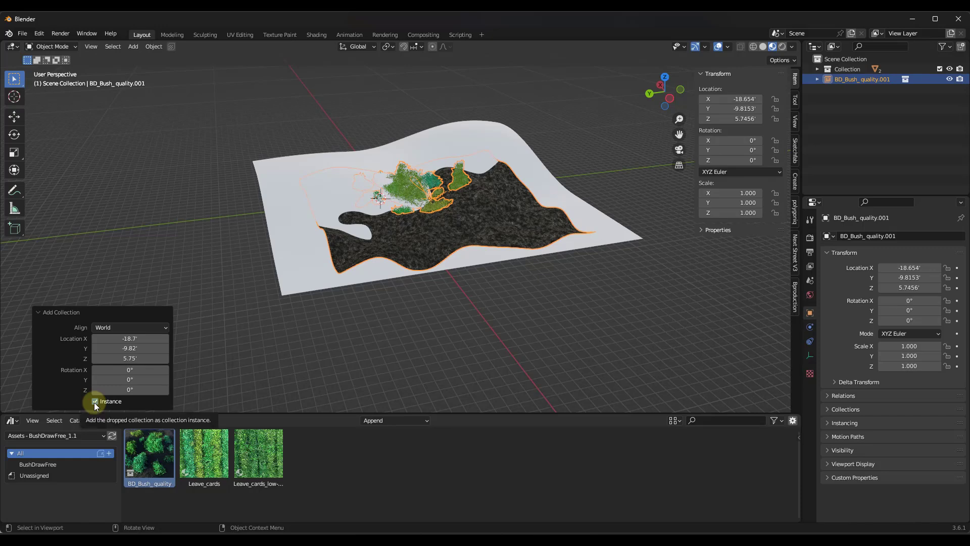
{"action": "left_click", "coordinate": [95, 402]}
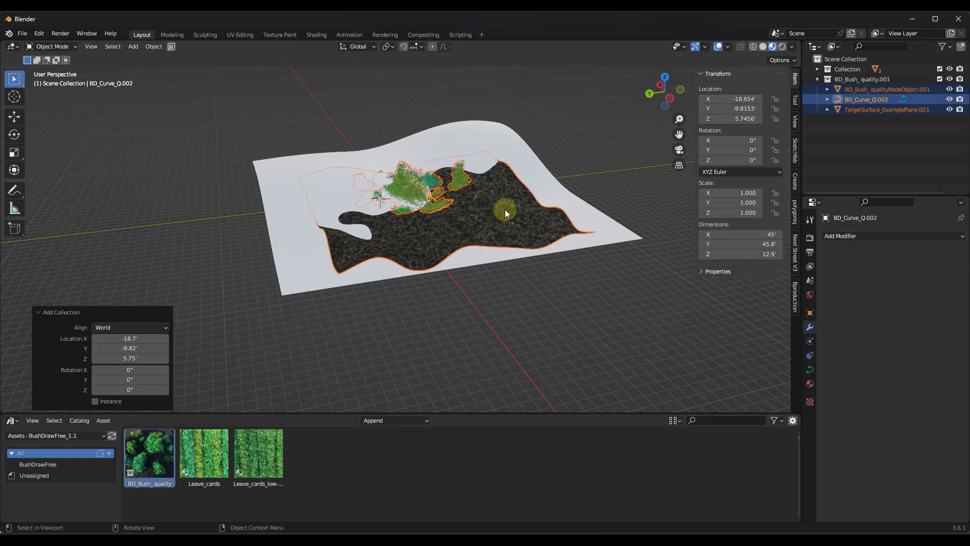
Delete the asset's example ground, TargetSurface_ExamplePlane.001, from the scene
{"action": "scroll", "coordinate": [474, 204], "scroll_direction": "up", "scroll_amount": 3}
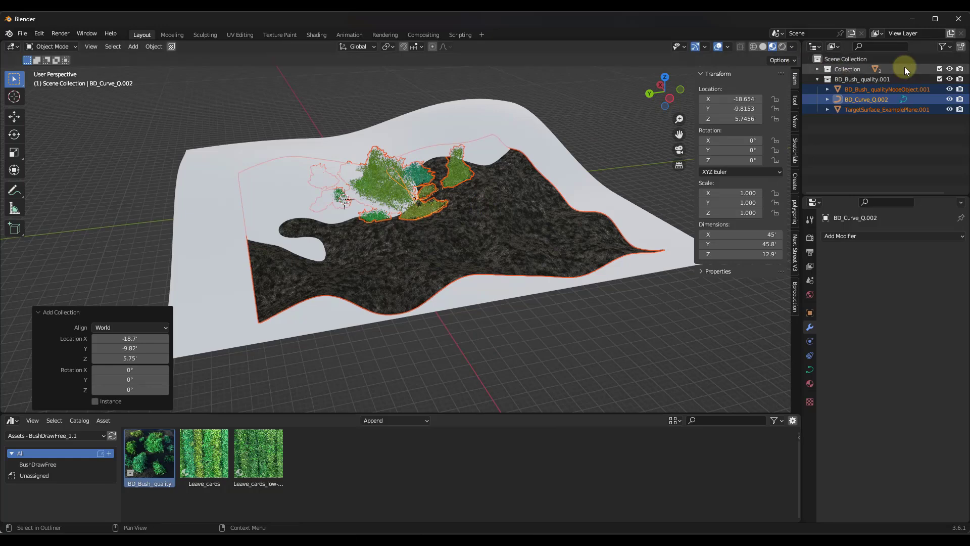
{"action": "left_click", "coordinate": [868, 110]}
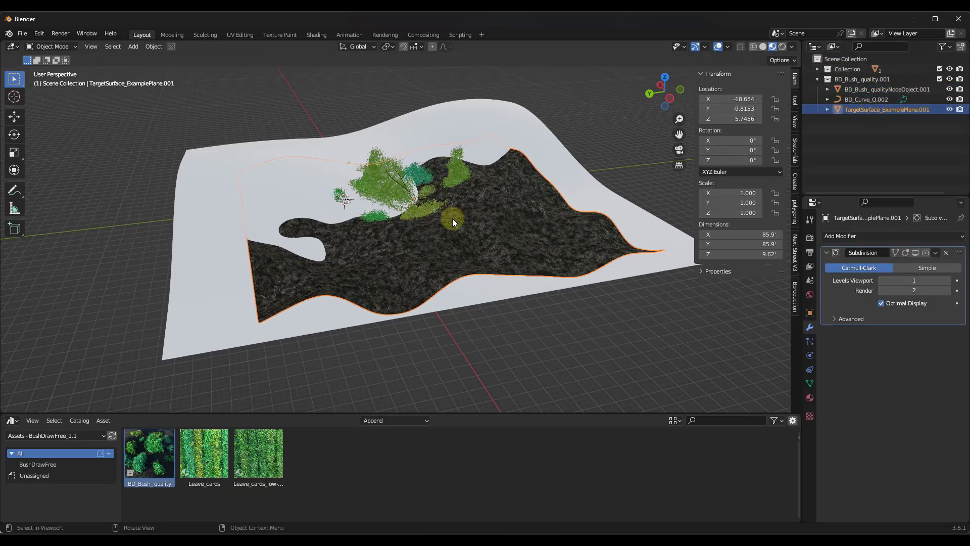
{"action": "key", "text": "Delete"}
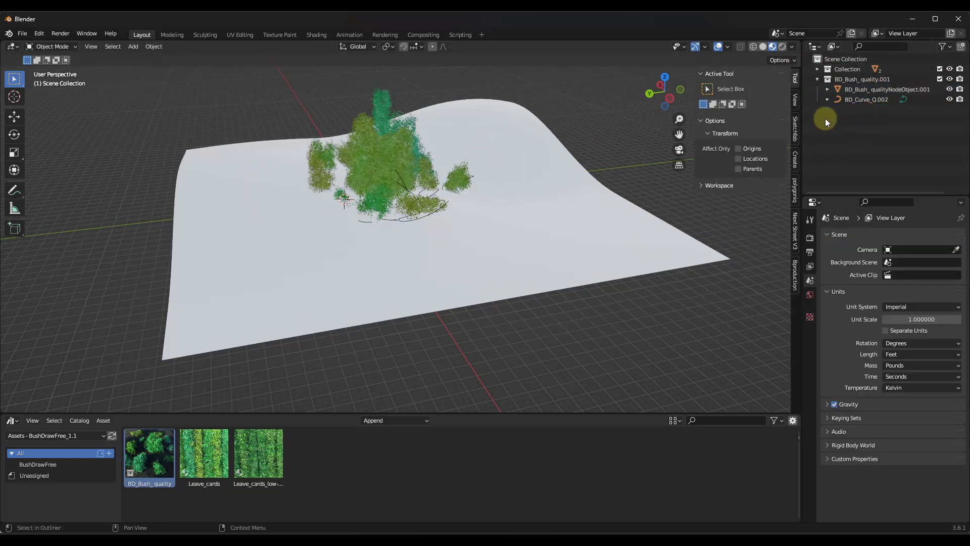
Select the bush node object and set its TargetObject to the white terrain Plane
{"action": "left_click", "coordinate": [865, 90]}
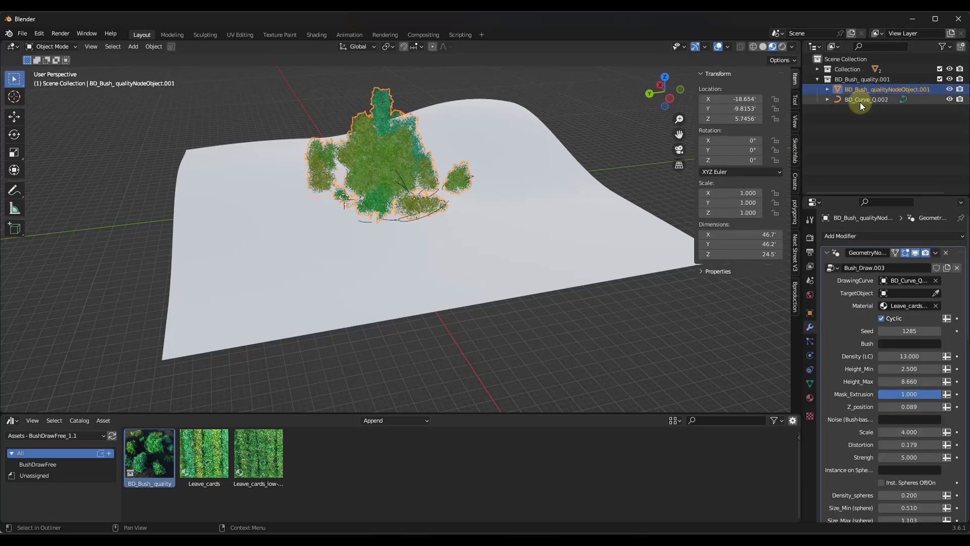
{"action": "left_click", "coordinate": [860, 100]}
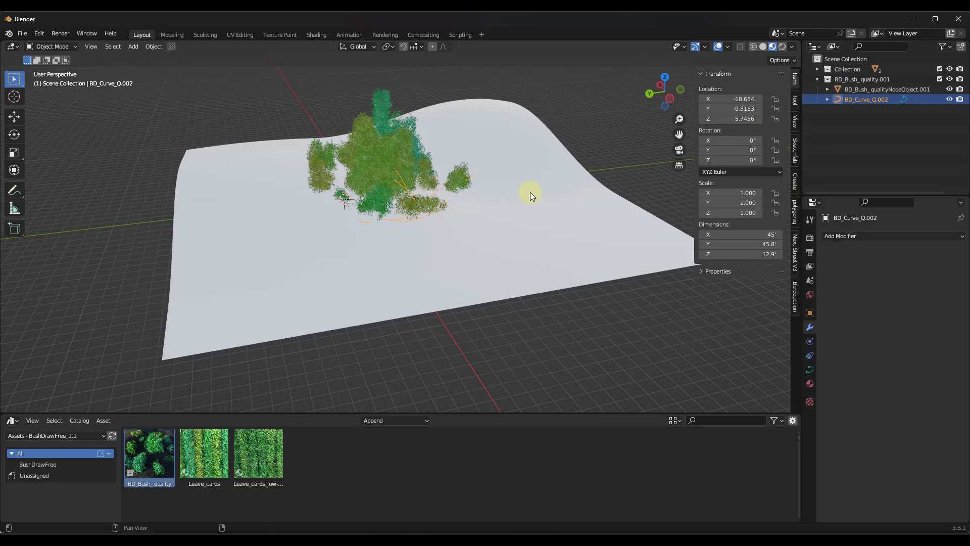
{"action": "left_click", "coordinate": [367, 147]}
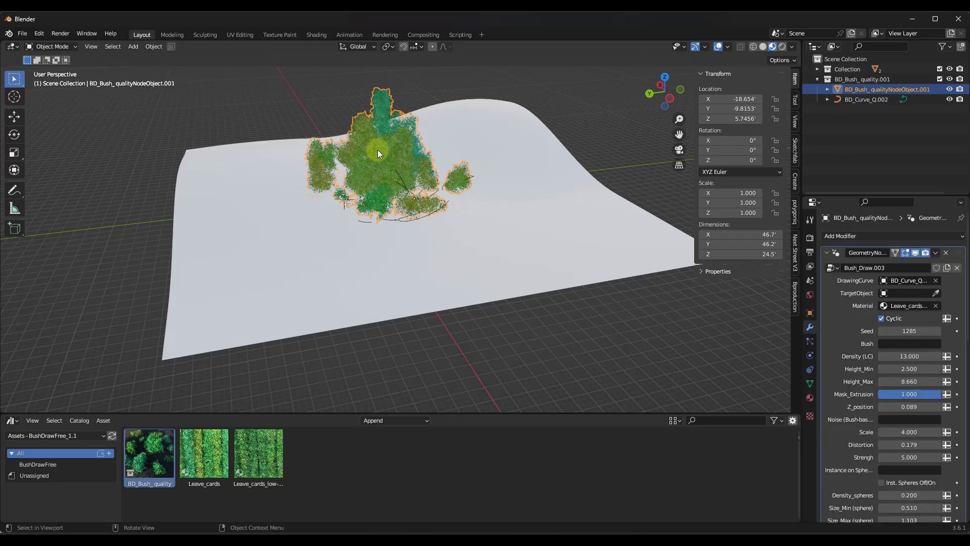
{"action": "left_click", "coordinate": [936, 293]}
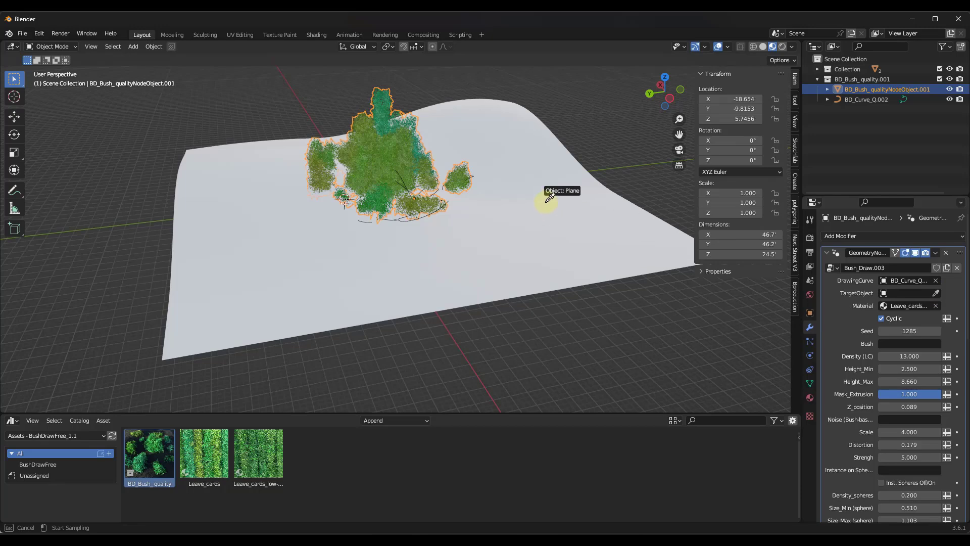
{"action": "left_click", "coordinate": [547, 200]}
{"action": "middle_click_drag", "start_coordinate": [407, 227], "coordinate": [314, 220]}
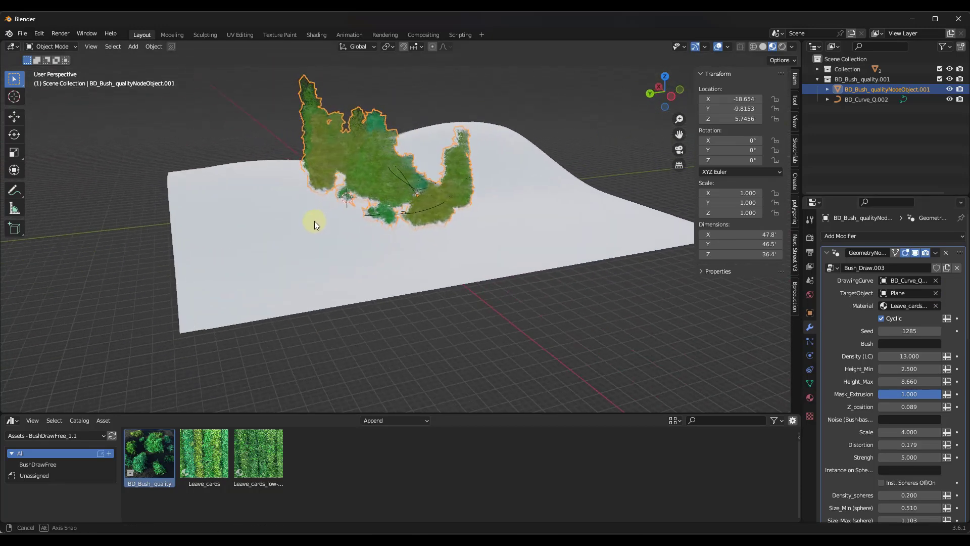
Open the bush's drawing curve BD_Curve_Q.002 in Edit Mode
{"action": "left_click", "coordinate": [866, 99]}
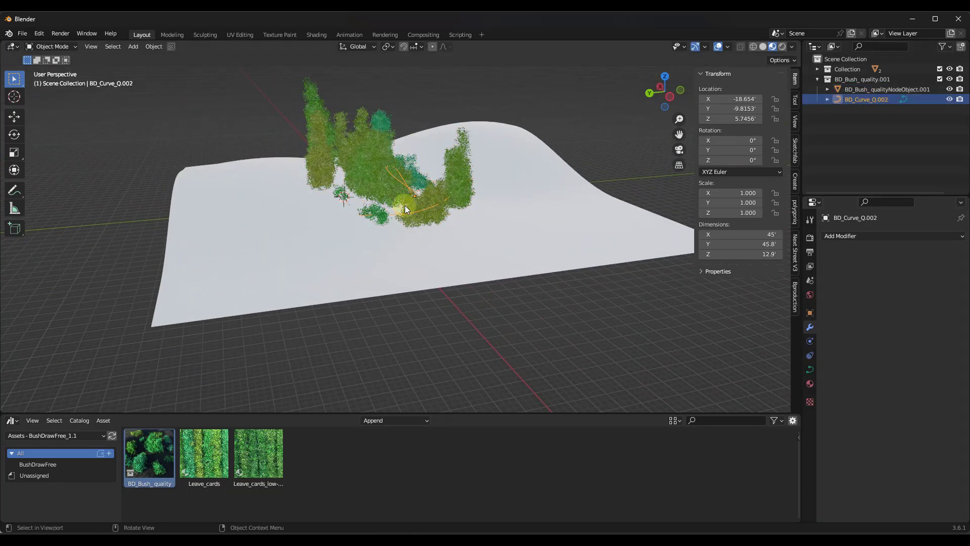
{"action": "key", "text": "Tab"}
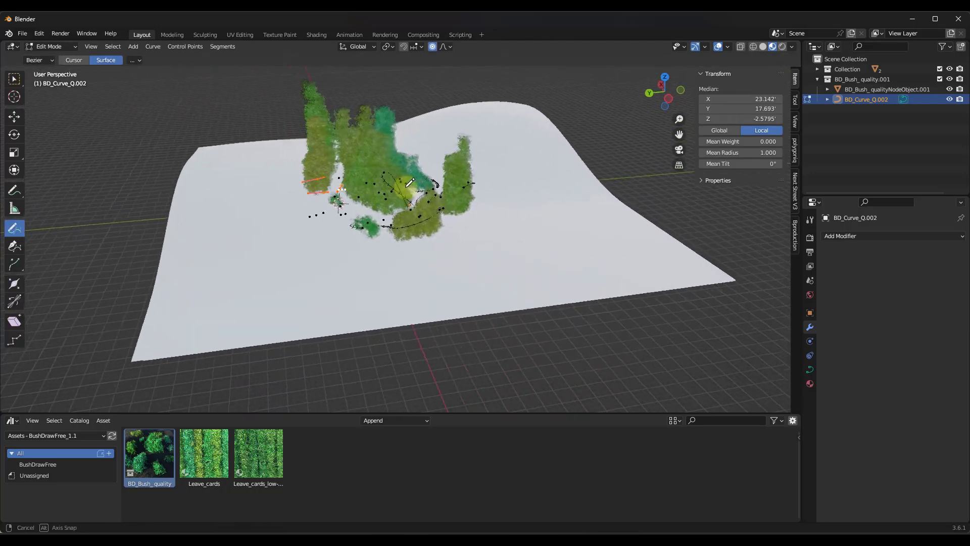
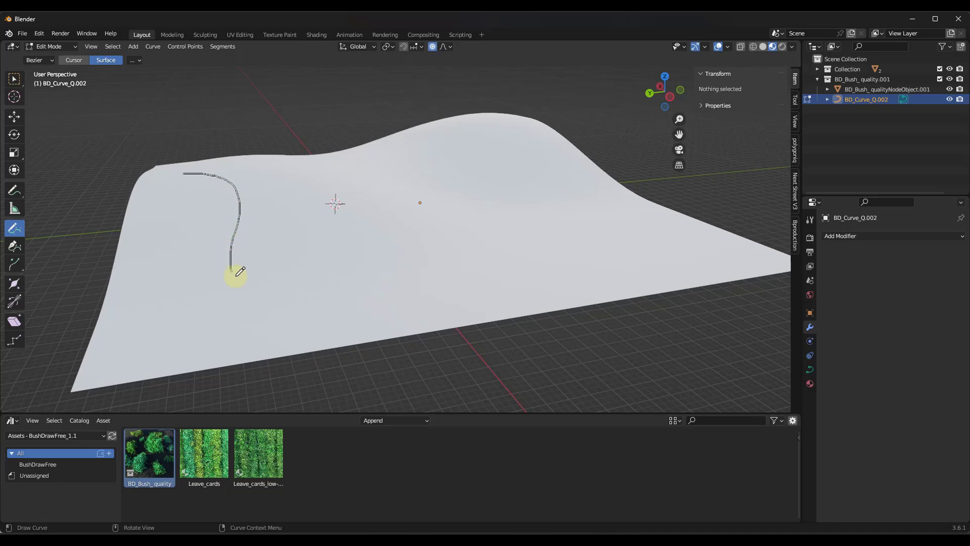
Draw two separate curved bush strokes on the terrain surface with the Draw tool, one on each side of the terrain
{"action": "left_click_drag", "start_coordinate": [489, 301], "coordinate": [490, 300]}
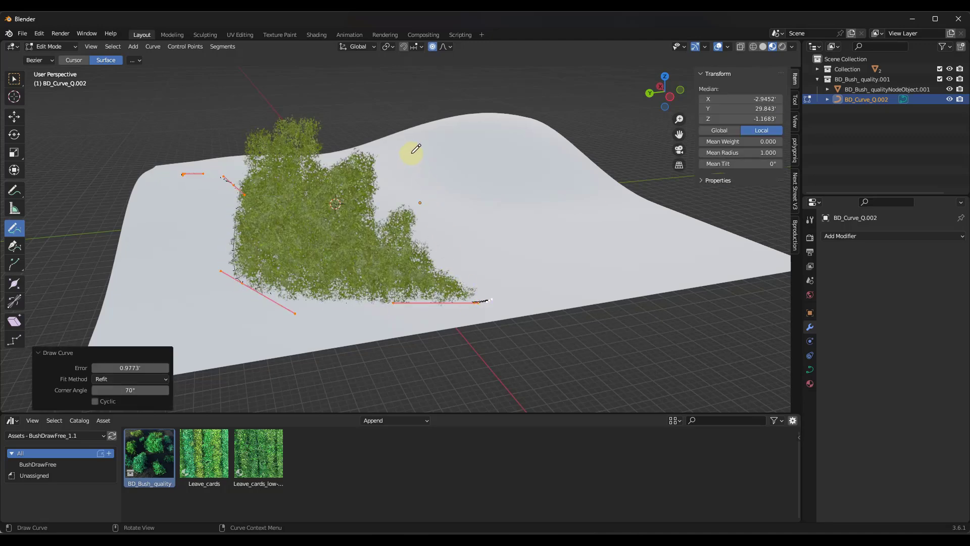
{"action": "left_click_drag", "start_coordinate": [631, 230], "coordinate": [631, 230]}
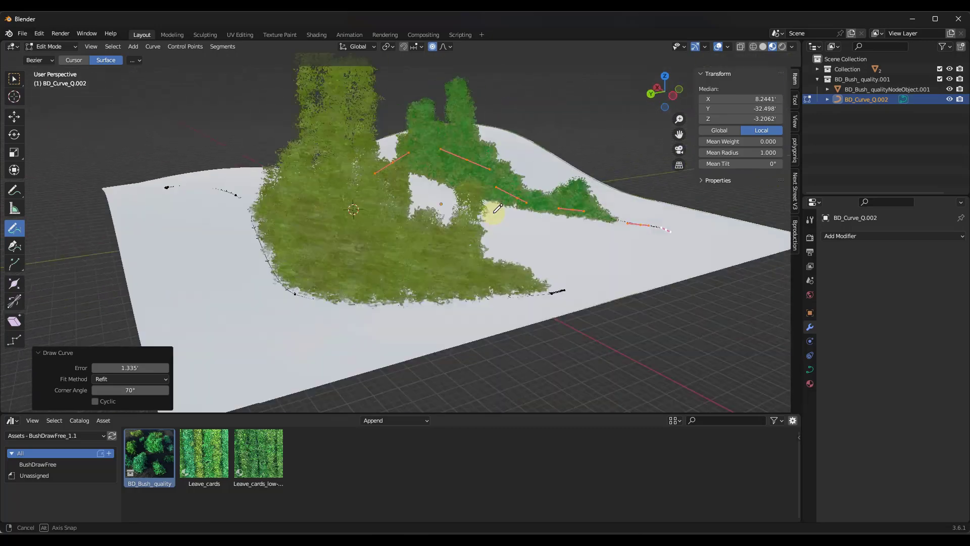
{"action": "middle_click_drag", "start_coordinate": [497, 208], "coordinate": [476, 207]}
{"action": "scroll", "coordinate": [476, 207], "scroll_direction": "down", "scroll_amount": 2}
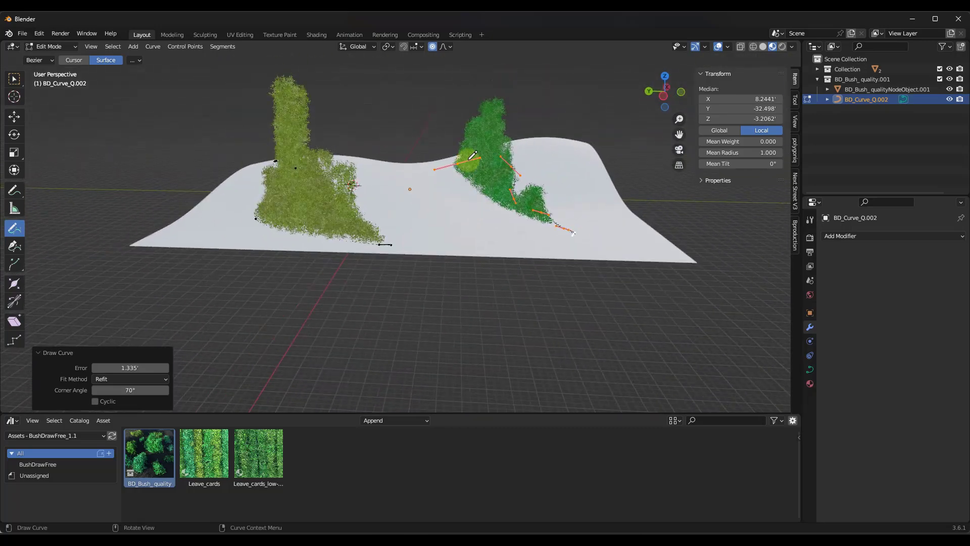
Leave Edit Mode, select the bush node object, and set its Seed to 1397 and Height_Max to 0.340
{"action": "key", "text": "Tab"}
{"action": "left_click", "coordinate": [487, 132]}
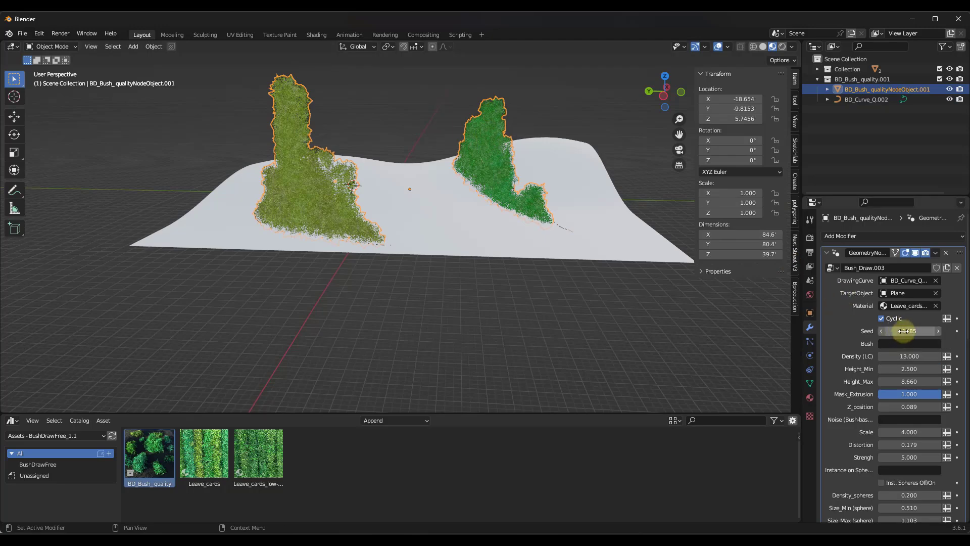
{"action": "left_click_drag", "start_coordinate": [905, 331], "coordinate": [479, 334]}
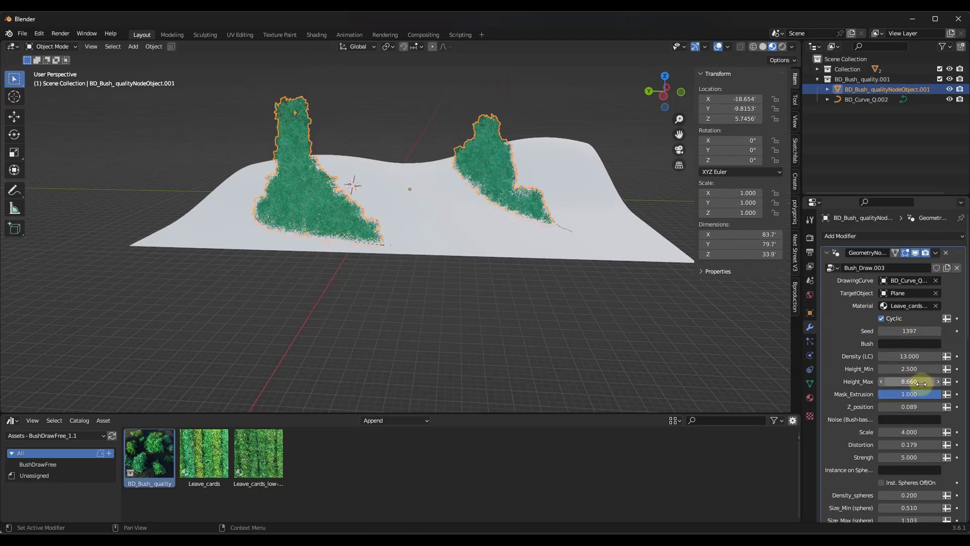
{"action": "mouse_move", "coordinate": [921, 384]}
{"action": "left_mouse_down"}
{"action": "mouse_move", "coordinate": [403, 254]}
{"action": "mouse_move", "coordinate": [487, 259]}
{"action": "mouse_move", "coordinate": [910, 381]}
{"action": "left_mouse_up"}
Set the bush's noise Scale to 4.110 and look over both bush patches on the terrain
{"action": "scroll", "coordinate": [909, 376], "scroll_direction": "down", "scroll_amount": 5}
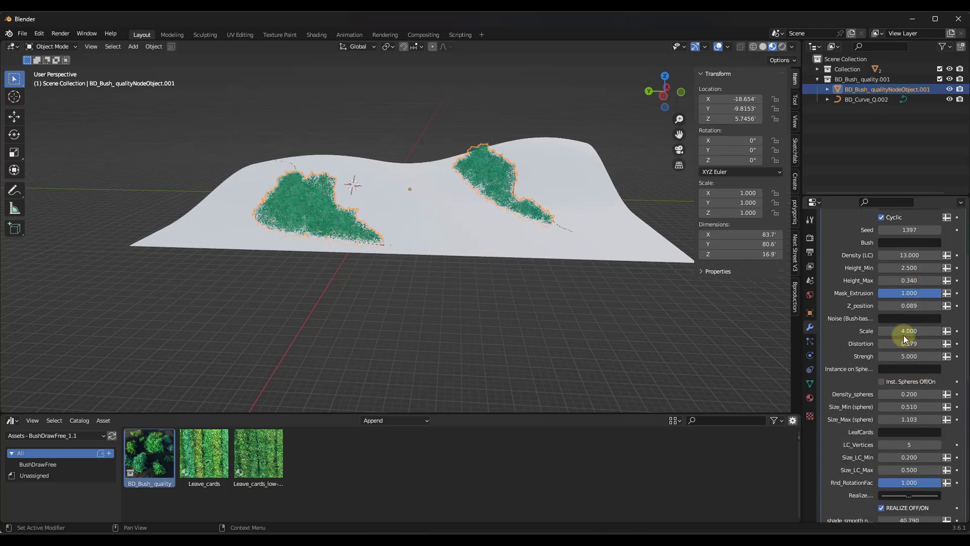
{"action": "left_click_drag", "start_coordinate": [906, 340], "coordinate": [432, 335]}
{"action": "scroll", "coordinate": [420, 198], "scroll_direction": "up", "scroll_amount": 3}
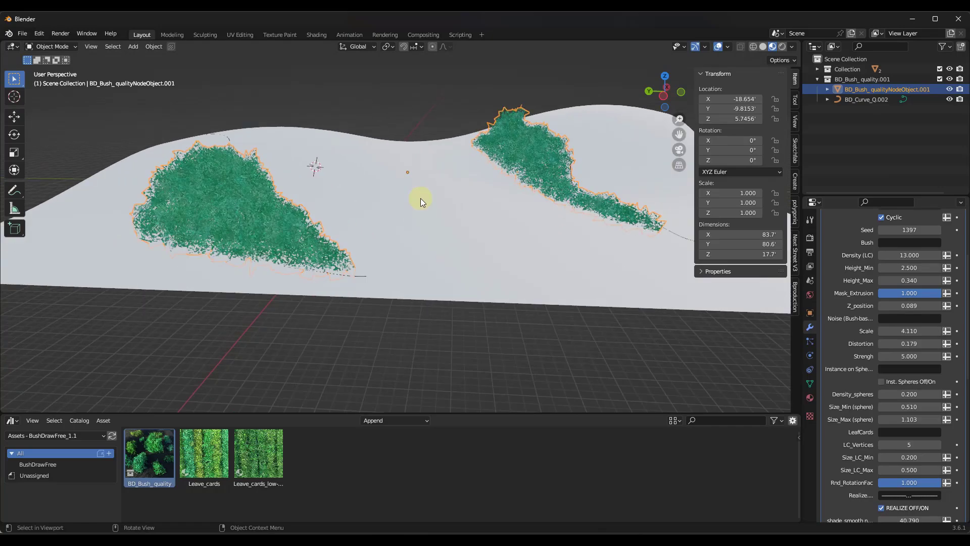
{"action": "middle_click_drag", "start_coordinate": [420, 199], "coordinate": [551, 174]}
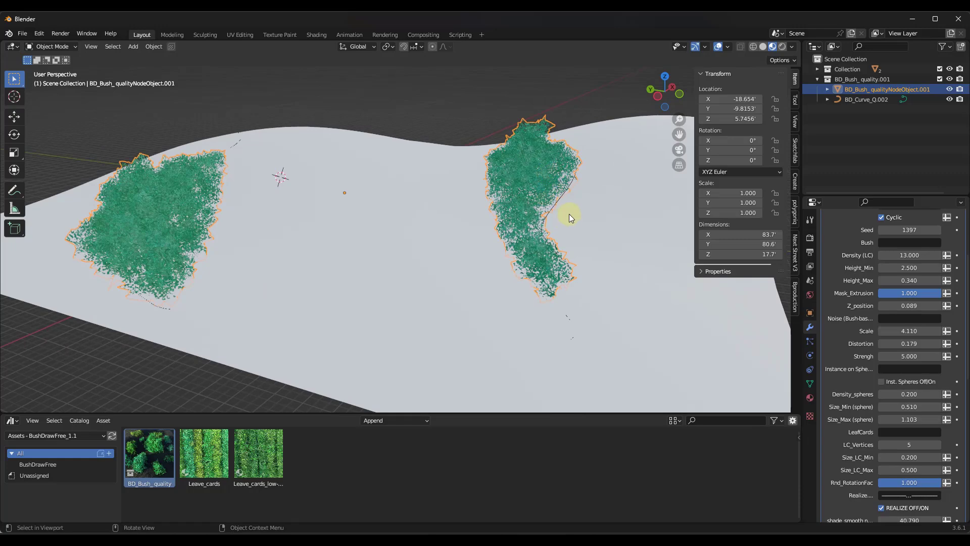
{"action": "middle_click_drag", "start_coordinate": [568, 210], "coordinate": [504, 211]}
{"action": "scroll", "coordinate": [499, 200], "scroll_direction": "up", "scroll_amount": 1}
{"action": "scroll", "coordinate": [503, 210], "scroll_direction": "down", "scroll_amount": 1}
{"action": "scroll", "coordinate": [437, 178], "scroll_direction": "up", "scroll_amount": 1}
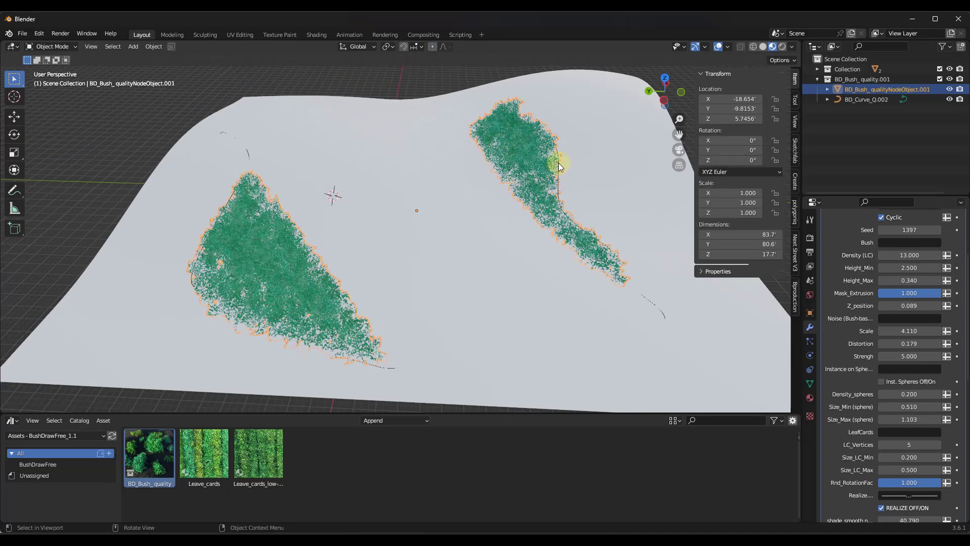
Open BD_Curve_Q.002 in Edit Mode and delete the spline of the larger, triangular bush patch
{"action": "left_click", "coordinate": [859, 99]}
{"action": "key", "text": "Tab"}
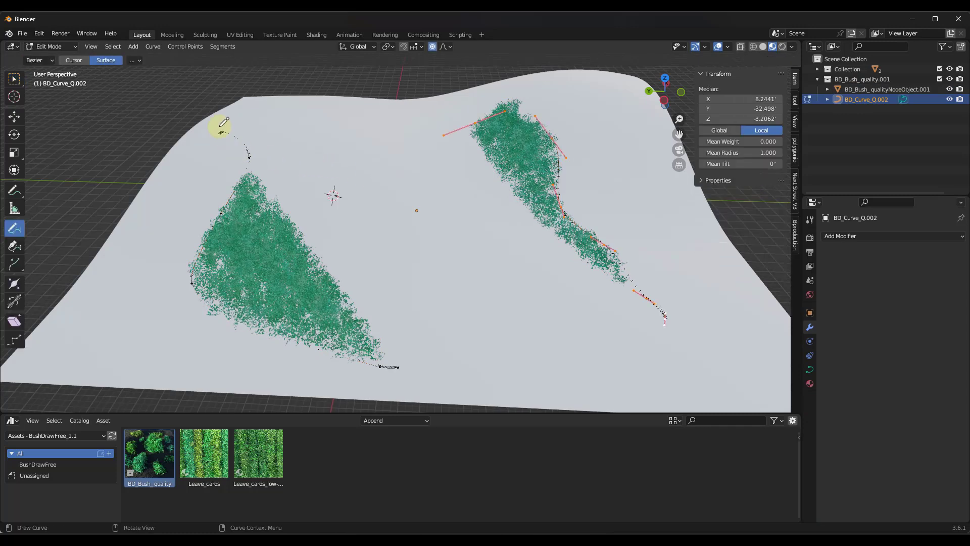
{"action": "left_click", "coordinate": [14, 80]}
{"action": "left_click_drag", "start_coordinate": [153, 106], "coordinate": [409, 384]}
{"action": "key", "text": "x"}
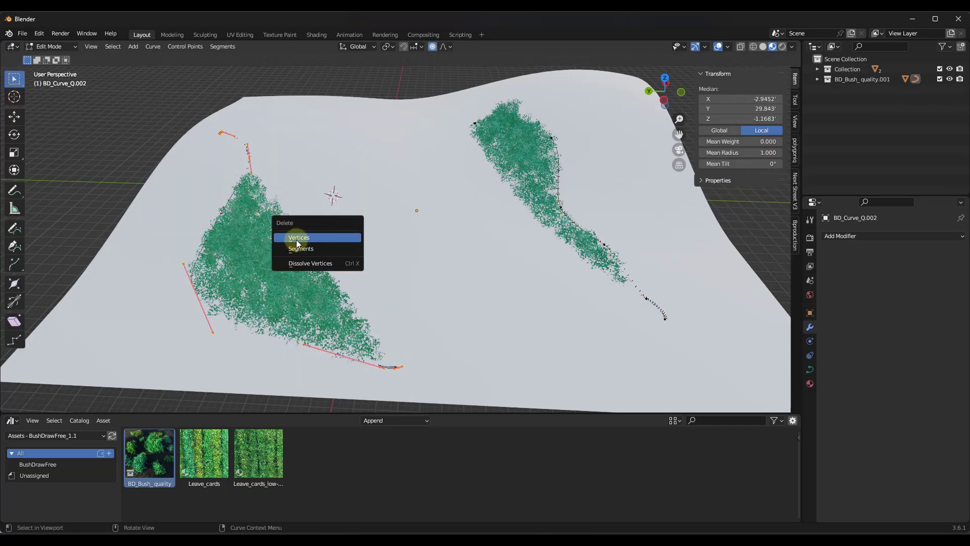
{"action": "left_click", "coordinate": [297, 241]}
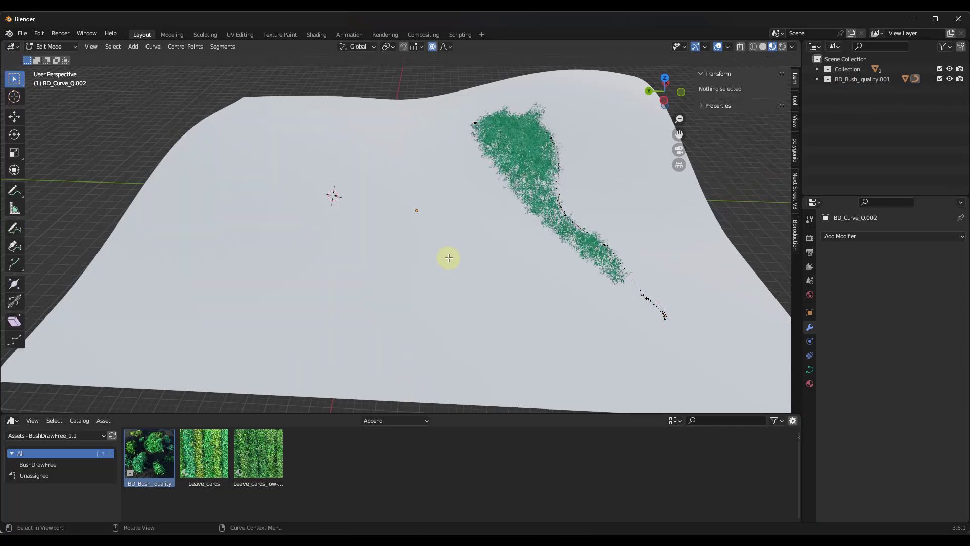
Extrude the downhill end point of the remaining bush spline by about -2.09', 6.17', -5.46' in X, Y and Z
{"action": "middle_click_drag", "start_coordinate": [444, 256], "coordinate": [461, 244]}
{"action": "left_click_drag", "start_coordinate": [637, 267], "coordinate": [697, 310]}
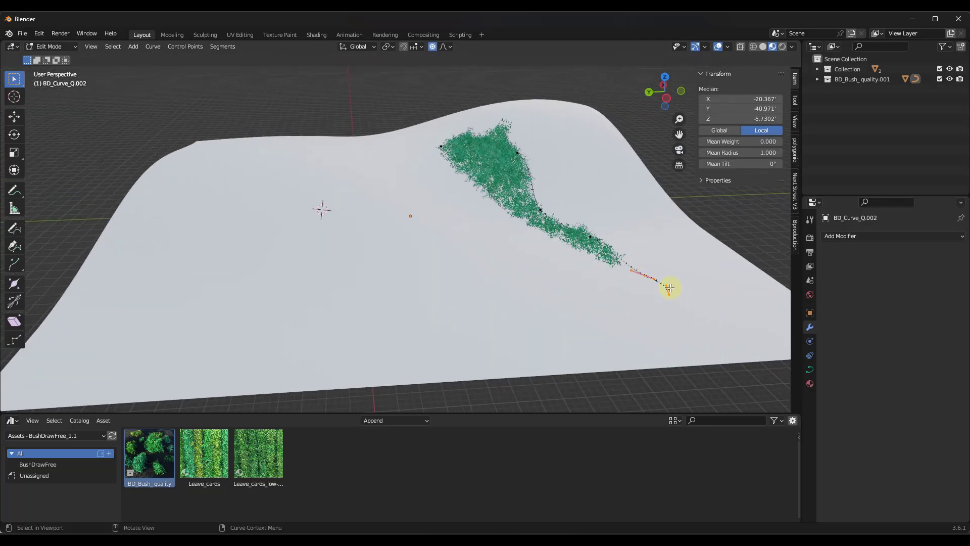
{"action": "left_click_drag", "start_coordinate": [659, 280], "coordinate": [681, 309]}
{"action": "middle_click_drag", "start_coordinate": [683, 296], "coordinate": [666, 306]}
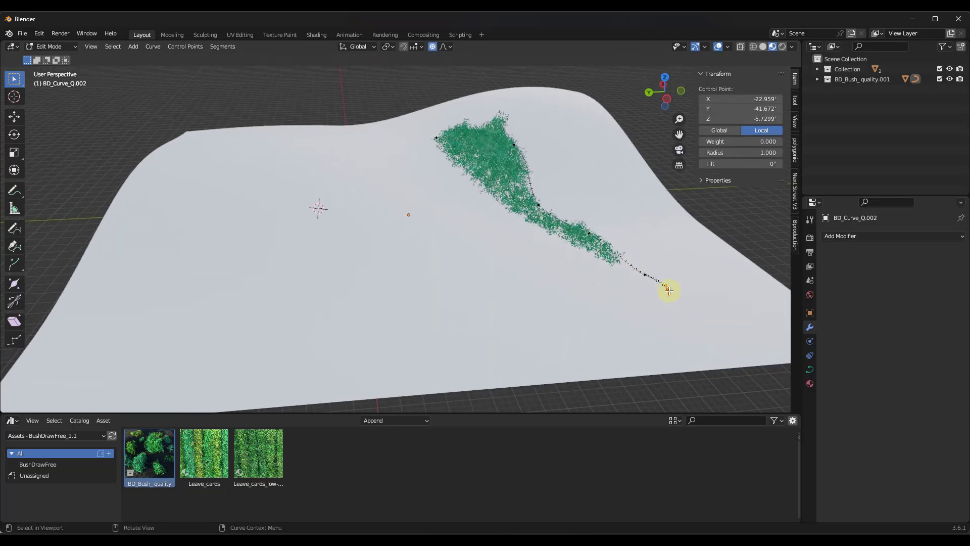
{"action": "key", "text": "g"}
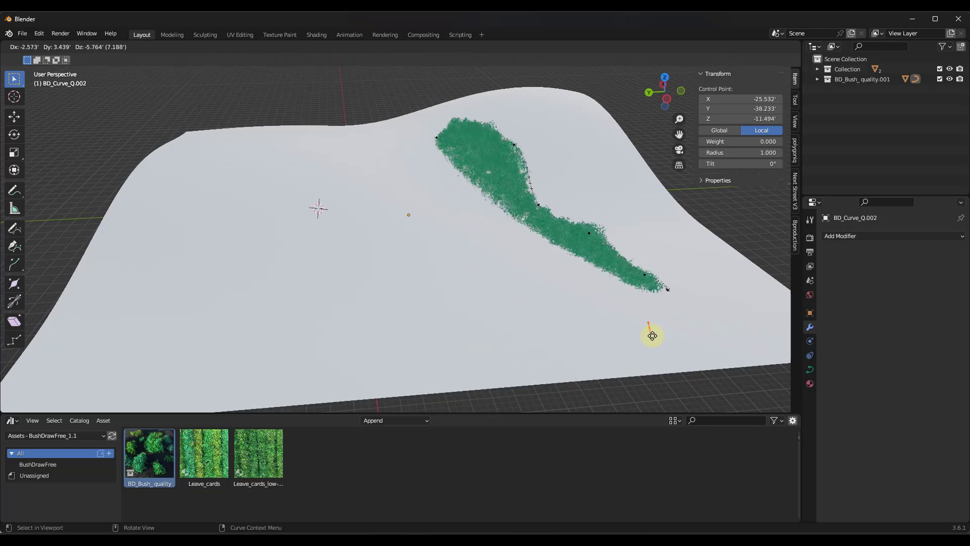
{"action": "left_click", "coordinate": [661, 320]}
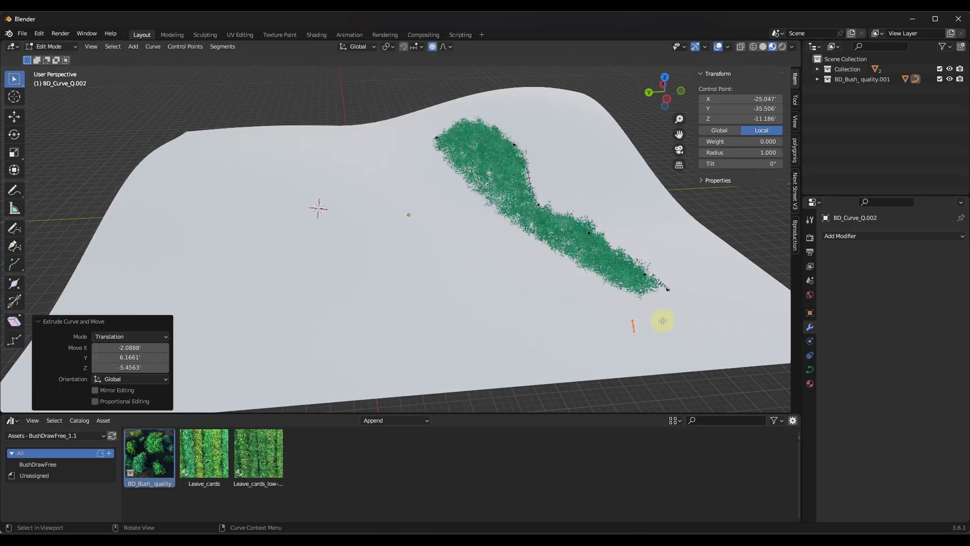
Draw a new curved bush stroke on the empty side of the terrain with the Draw tool, and leave Edit Mode
{"action": "scroll", "coordinate": [665, 283], "scroll_direction": "down", "scroll_amount": 2}
{"action": "middle_click_drag", "start_coordinate": [587, 280], "coordinate": [539, 266]}
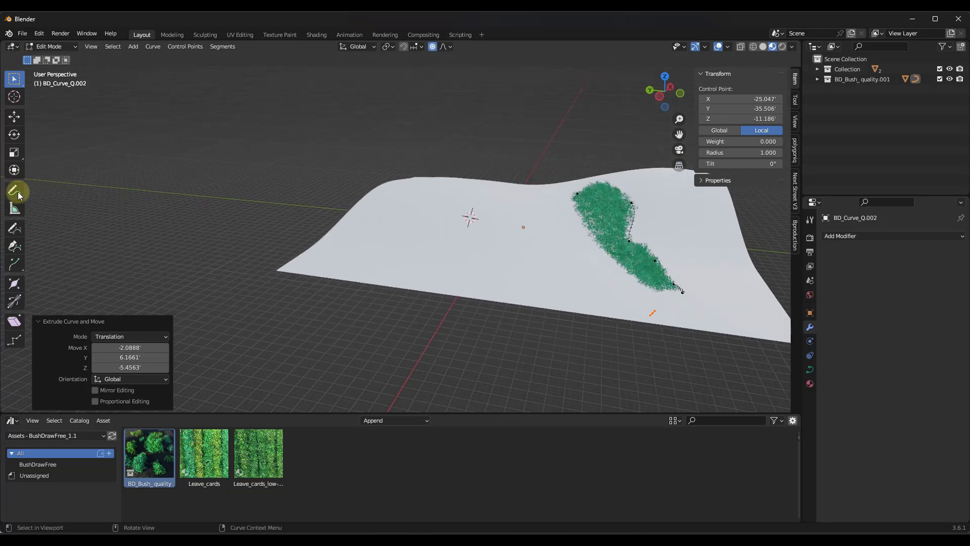
{"action": "left_click", "coordinate": [14, 228]}
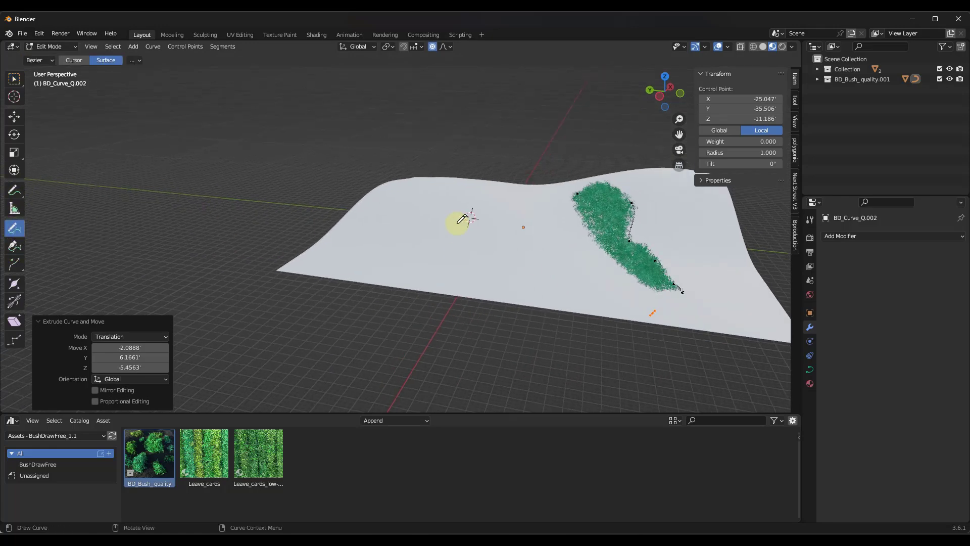
{"action": "left_click_drag", "start_coordinate": [480, 263], "coordinate": [480, 263]}
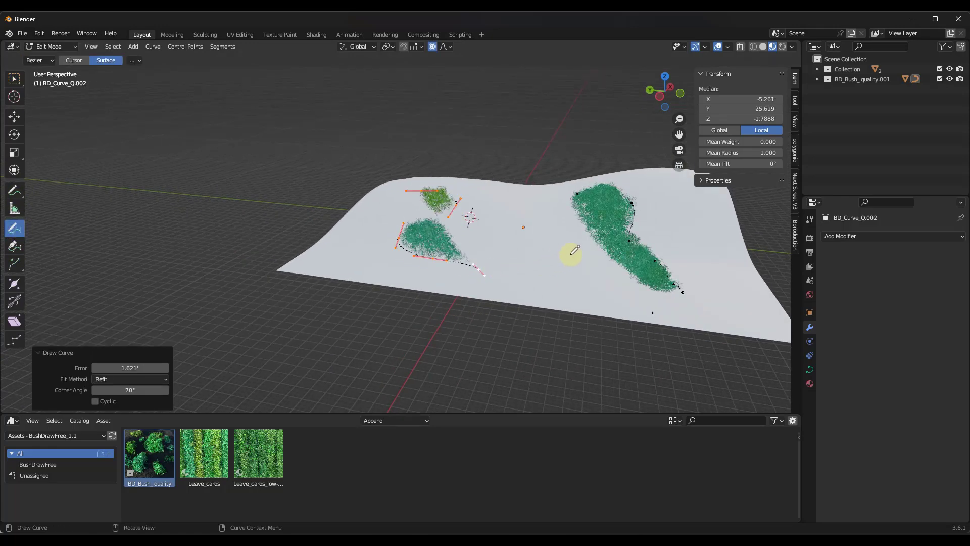
{"action": "mouse_move", "coordinate": [574, 249]}
{"action": "middle_mouse_down"}
{"action": "mouse_move", "coordinate": [652, 282]}
{"action": "mouse_move", "coordinate": [621, 262]}
{"action": "mouse_move", "coordinate": [523, 288]}
{"action": "middle_mouse_up"}
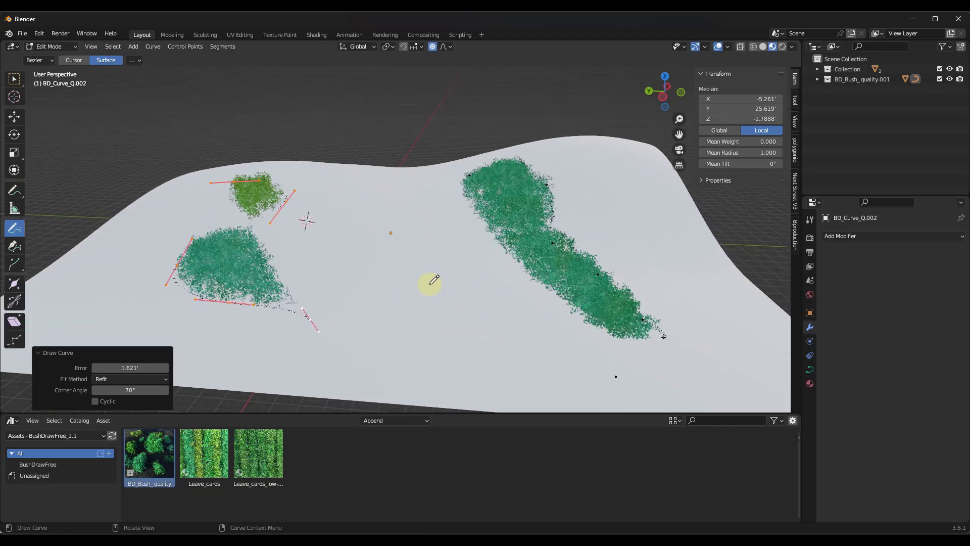
{"action": "scroll", "coordinate": [431, 281], "scroll_direction": "down", "scroll_amount": 4}
{"action": "middle_click_drag", "start_coordinate": [424, 225], "coordinate": [400, 247]}
{"action": "key", "text": "Tab"}
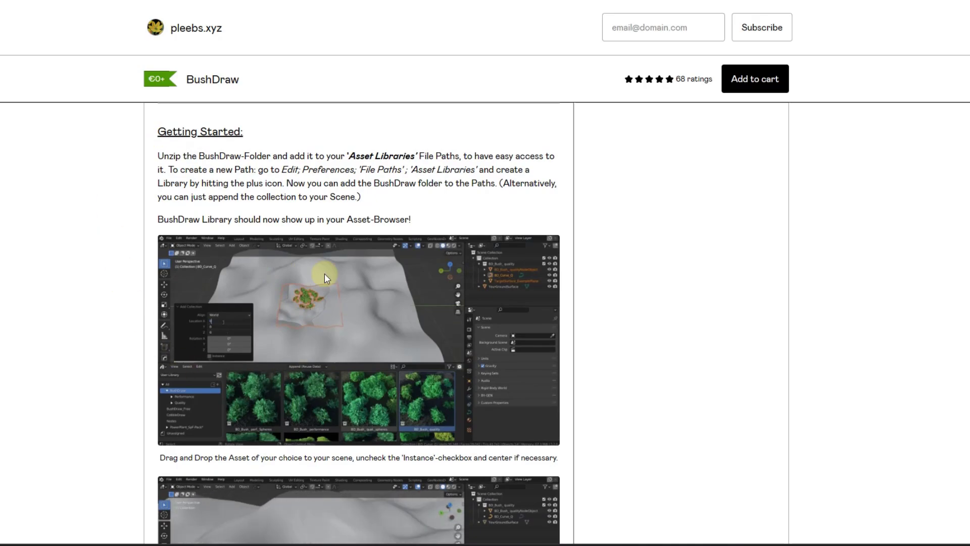
Switch to the BushDraw product page and read through its Getting Started instructions, modifier notes and further notes
{"action": "scroll", "coordinate": [250, 323], "scroll_direction": "down", "scroll_amount": 6}
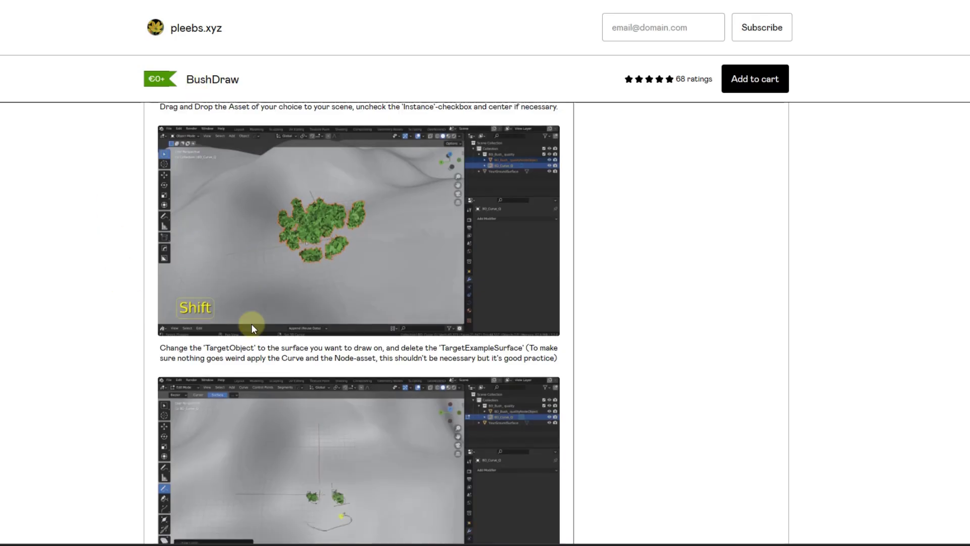
{"action": "scroll", "coordinate": [359, 323], "scroll_direction": "down", "scroll_amount": 11}
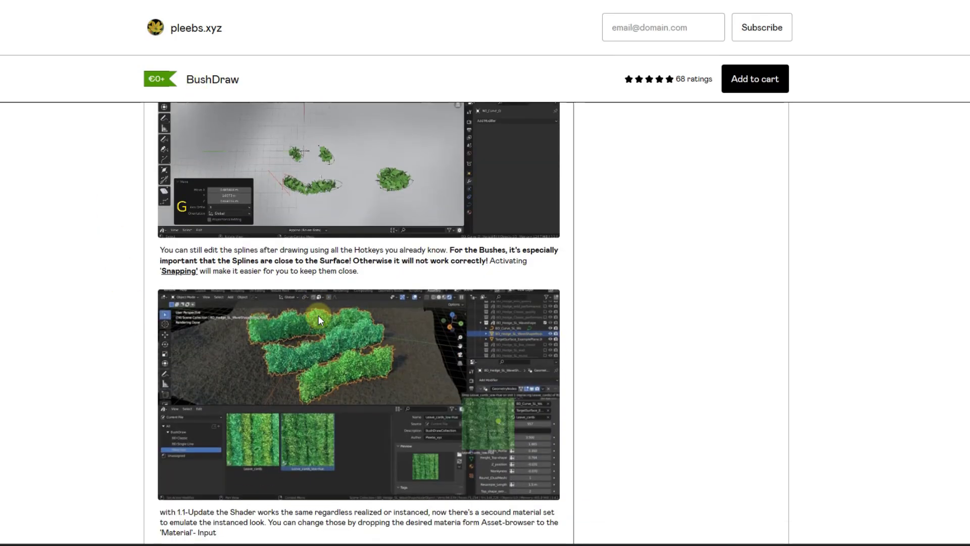
{"action": "scroll", "coordinate": [320, 314], "scroll_direction": "down", "scroll_amount": 13}
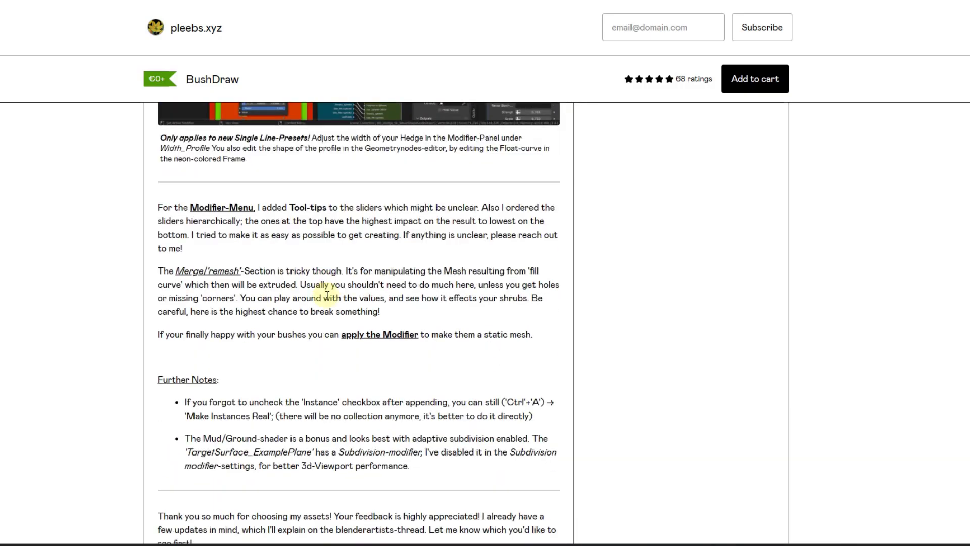
{"action": "scroll", "coordinate": [336, 286], "scroll_direction": "down", "scroll_amount": 1}
{"action": "scroll", "coordinate": [321, 244], "scroll_direction": "up", "scroll_amount": 11}
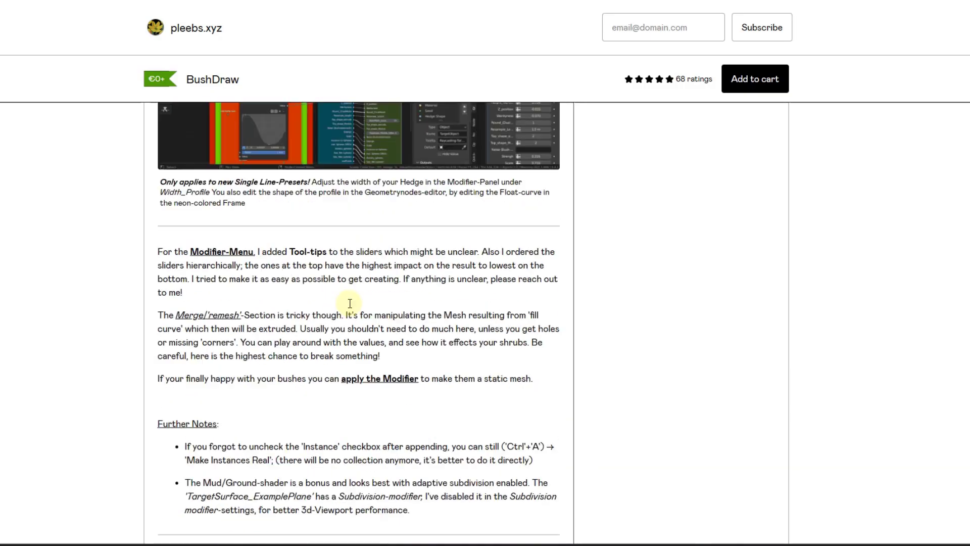
{"action": "scroll", "coordinate": [376, 284], "scroll_direction": "up", "scroll_amount": 16}
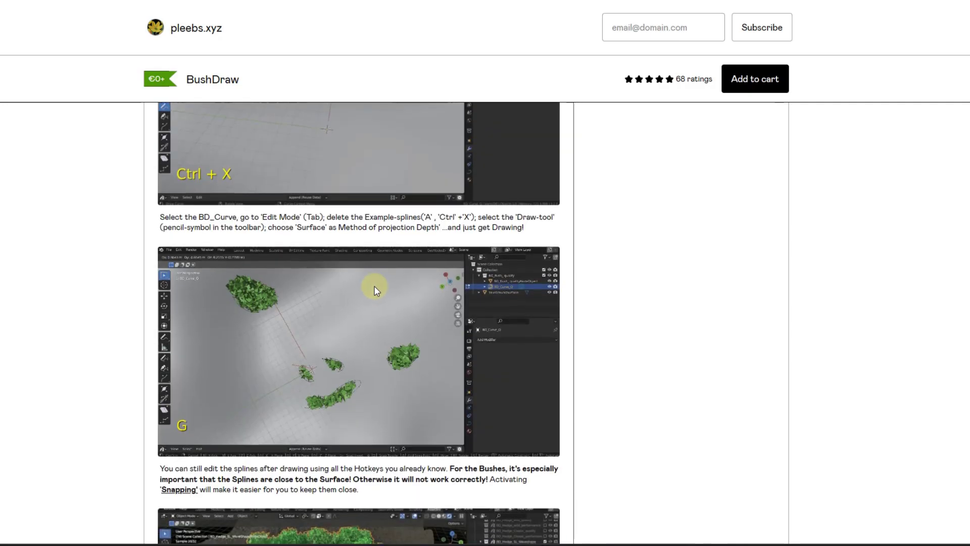
{"action": "scroll", "coordinate": [690, 187], "scroll_direction": "up", "scroll_amount": 1}
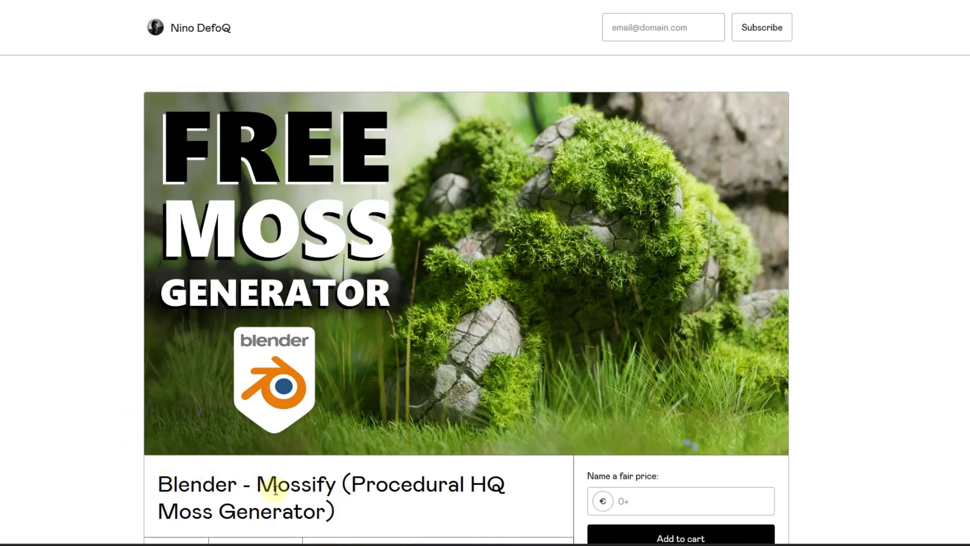
Open the Blender - Mossify (Procedural HQ Moss Generator) page and review its description and the link to the usage video
{"action": "scroll", "coordinate": [320, 260], "scroll_direction": "down", "scroll_amount": 4}
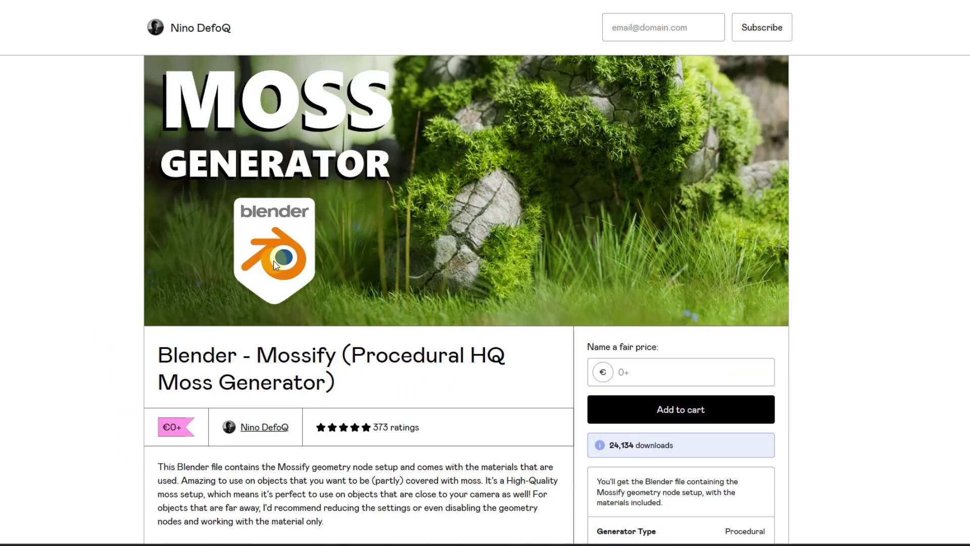
{"action": "scroll", "coordinate": [246, 258], "scroll_direction": "down", "scroll_amount": 1}
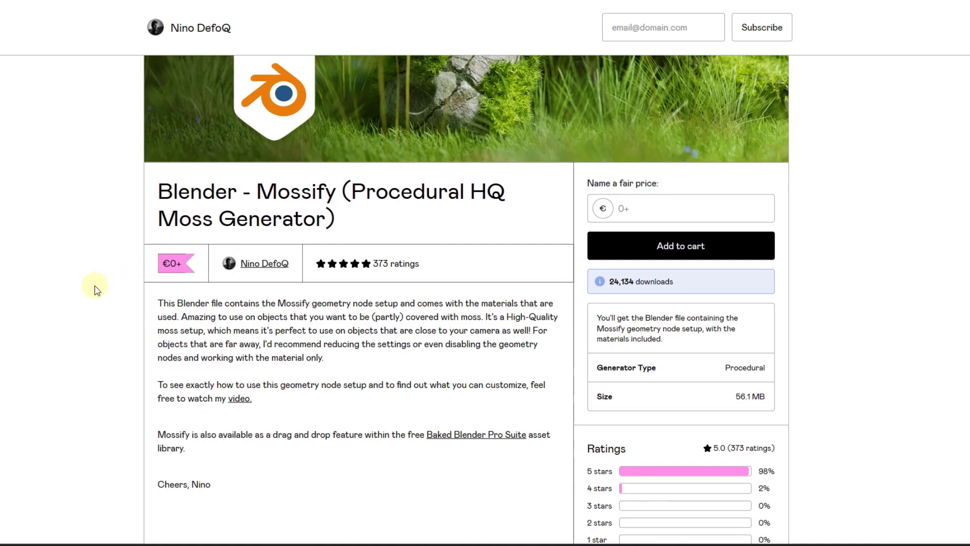
{"action": "scroll", "coordinate": [238, 279], "scroll_direction": "down", "scroll_amount": 1}
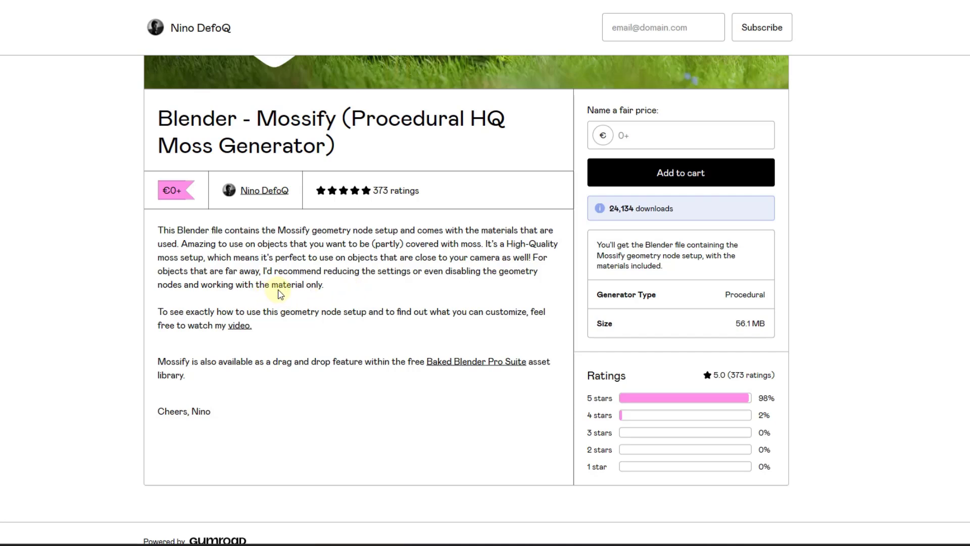
{"action": "left_click_drag", "start_coordinate": [264, 331], "coordinate": [228, 325]}
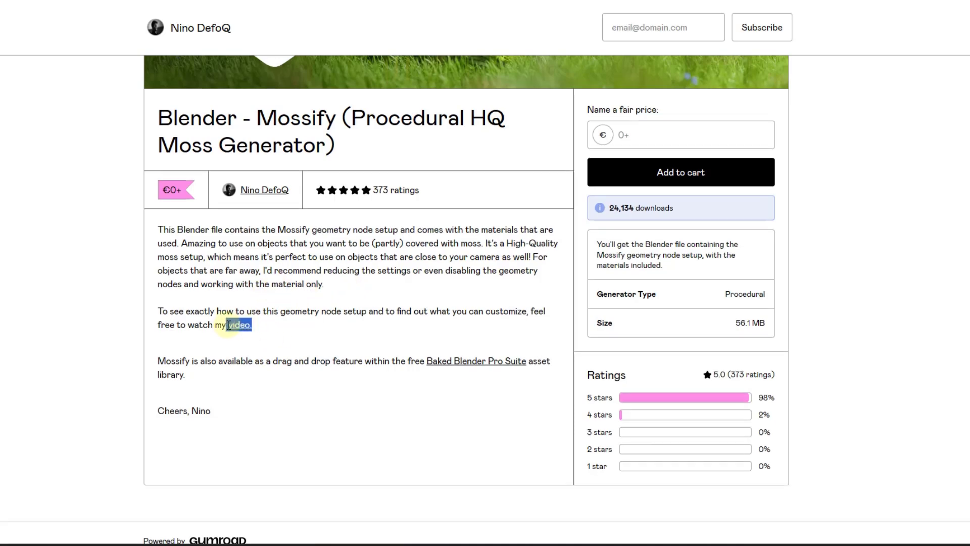
{"action": "left_click", "coordinate": [285, 329]}
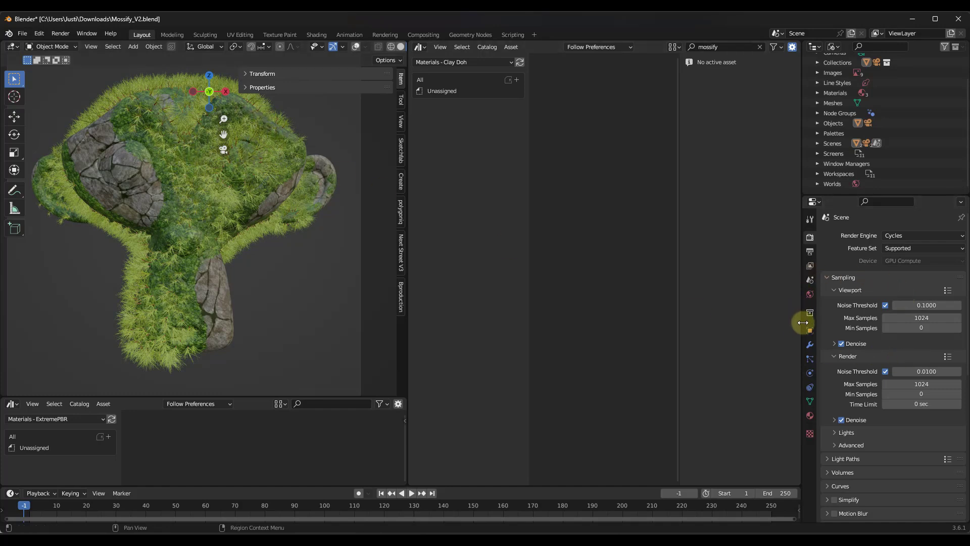
Switch to Mossify_V2.blend in Blender and set Suzanne's Mossify_Node modifier to Noise Seed -34, Noise Scale 0.950 and Viewport Density 1.000
{"action": "left_click", "coordinate": [810, 345]}
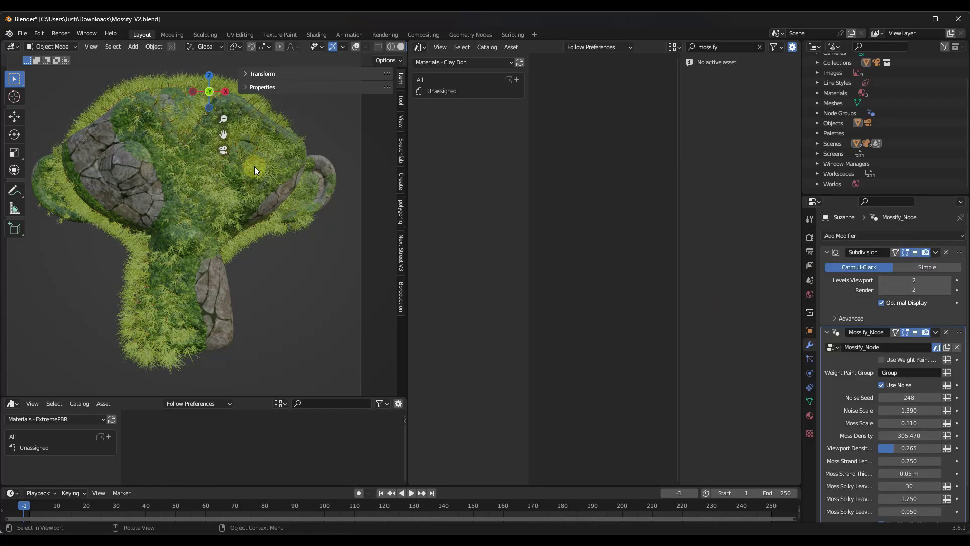
{"action": "scroll", "coordinate": [882, 344], "scroll_direction": "down", "scroll_amount": 2}
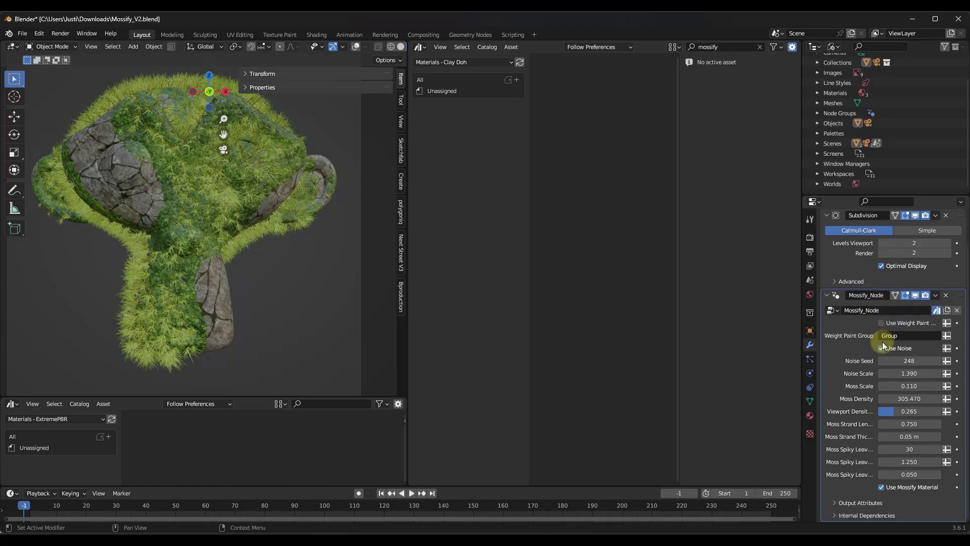
{"action": "left_click_drag", "start_coordinate": [908, 359], "coordinate": [533, 247]}
{"action": "left_click_drag", "start_coordinate": [909, 373], "coordinate": [407, 249]}
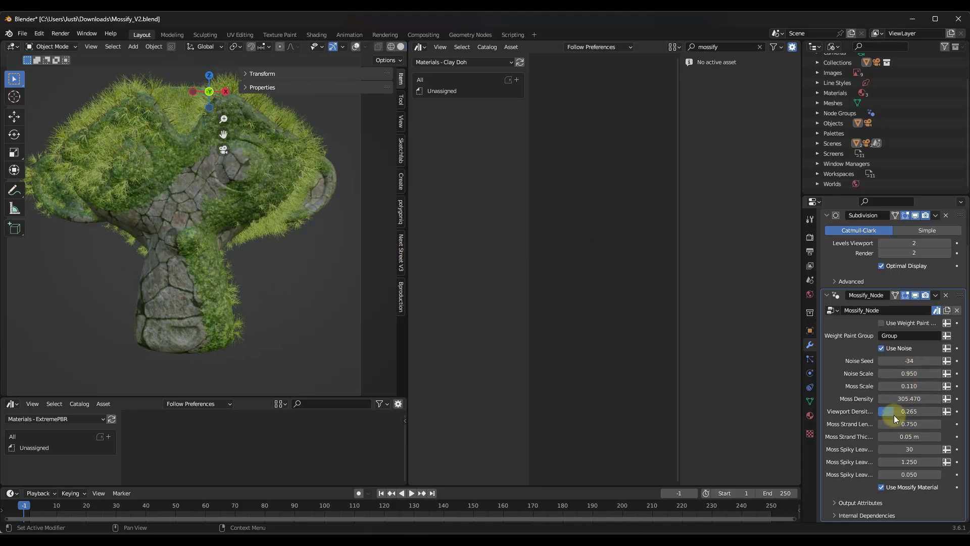
{"action": "left_click_drag", "start_coordinate": [895, 411], "coordinate": [496, 298]}
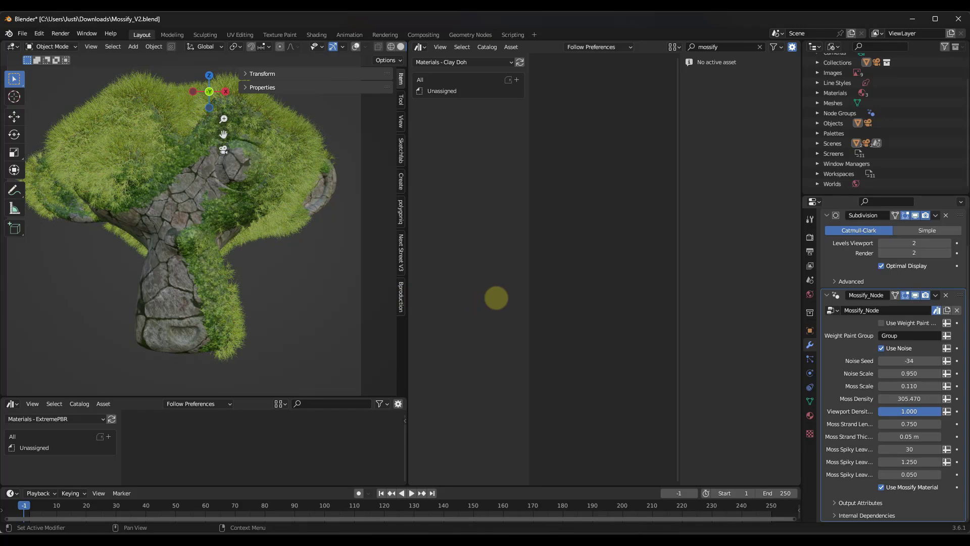
Set the Mossify_Node viewport density to 0.029 and render a still image of Suzanne, closing the render window when done viewing
{"action": "left_click_drag", "start_coordinate": [491, 300], "coordinate": [392, 286]}
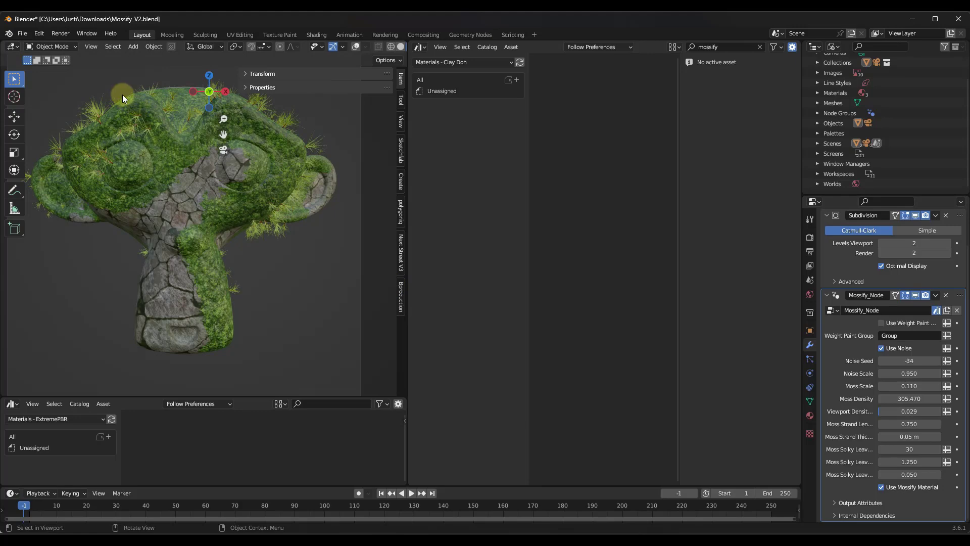
{"action": "left_click", "coordinate": [65, 35]}
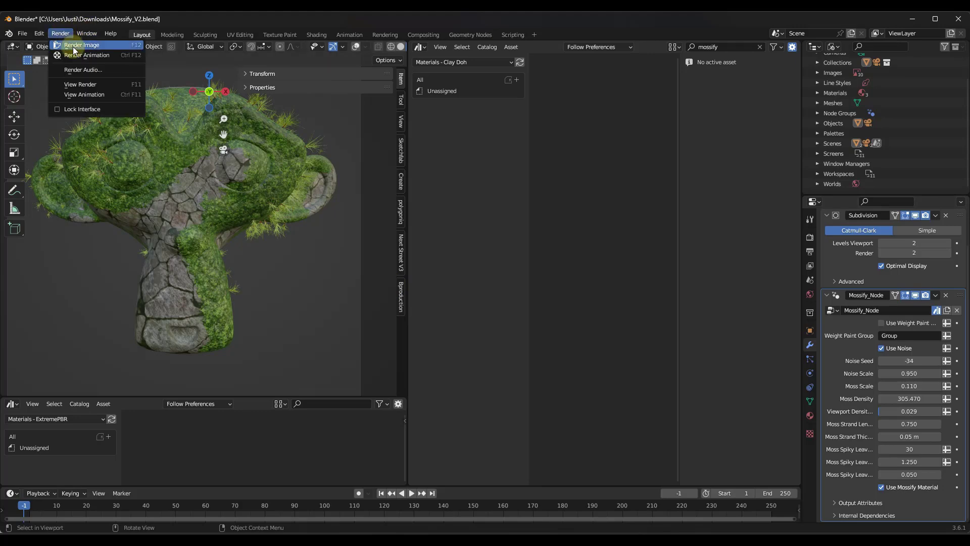
{"action": "left_click", "coordinate": [73, 46]}
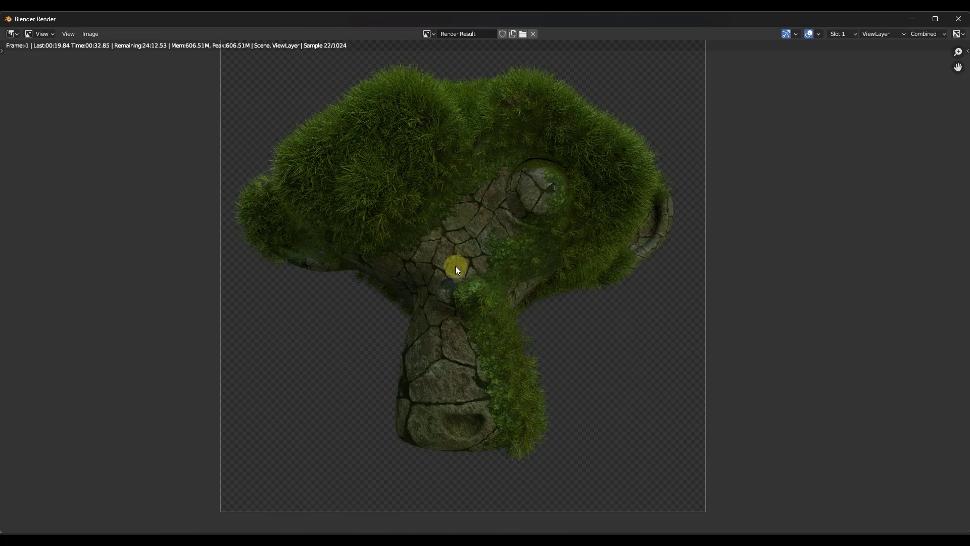
{"action": "left_click", "coordinate": [958, 19]}
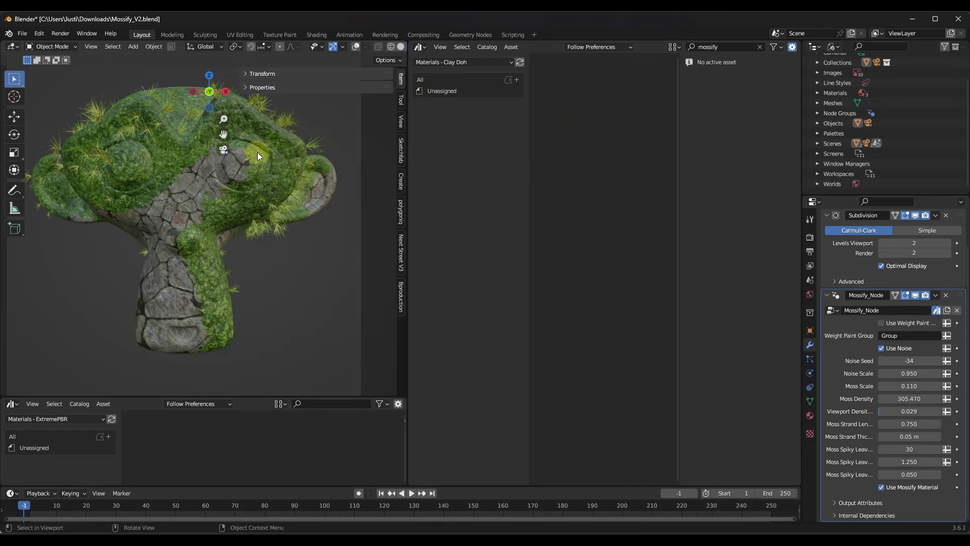
Set Moss Spiky Leave Quantity to 85 and widen the properties editor so the full parameter names are readable
{"action": "mouse_move", "coordinate": [156, 102]}
{"action": "middle_mouse_down", "text": "shift"}
{"action": "mouse_move", "coordinate": [172, 114]}
{"action": "mouse_move", "coordinate": [163, 107]}
{"action": "middle_mouse_up", "text": "shift"}
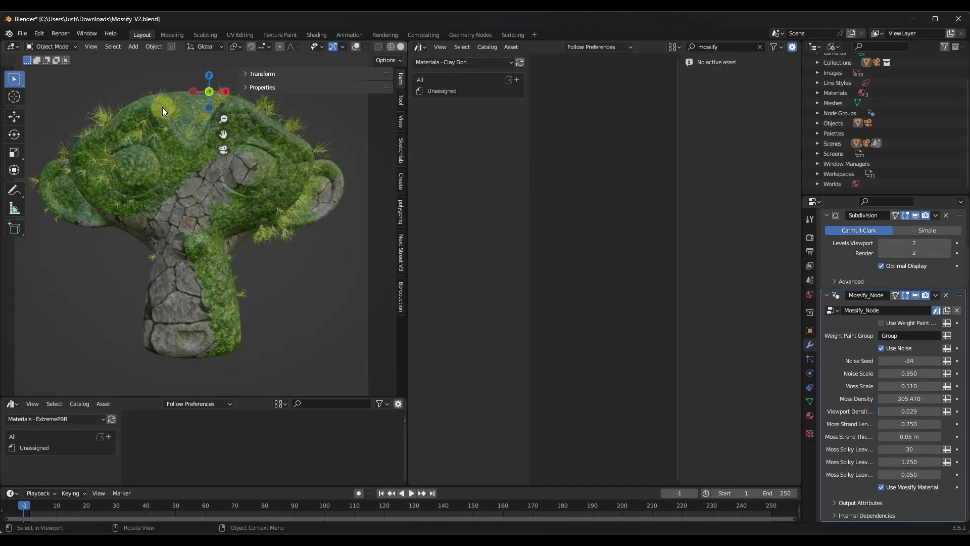
{"action": "left_click", "coordinate": [909, 449]}
{"action": "type", "text": "2"}
{"action": "key", "text": "Return"}
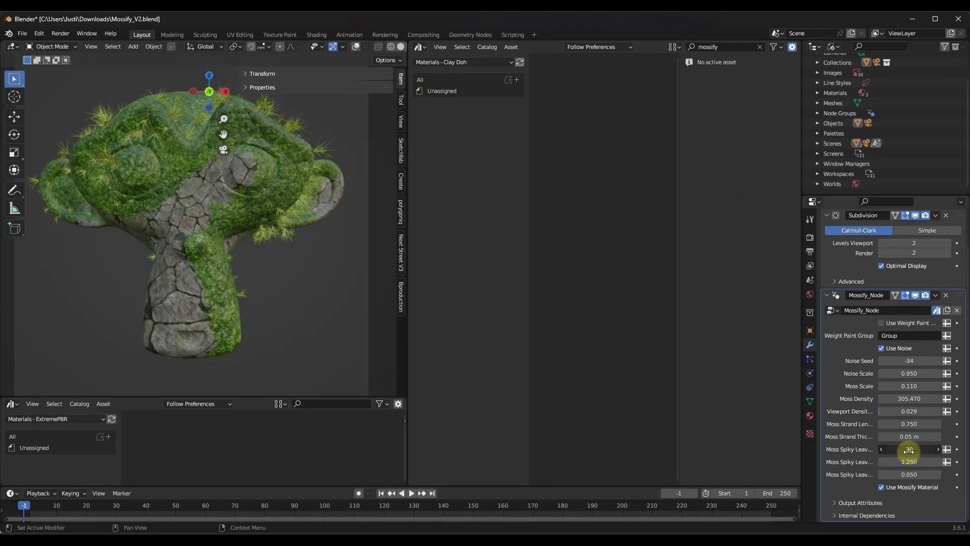
{"action": "left_click_drag", "start_coordinate": [407, 324], "coordinate": [444, 326]}
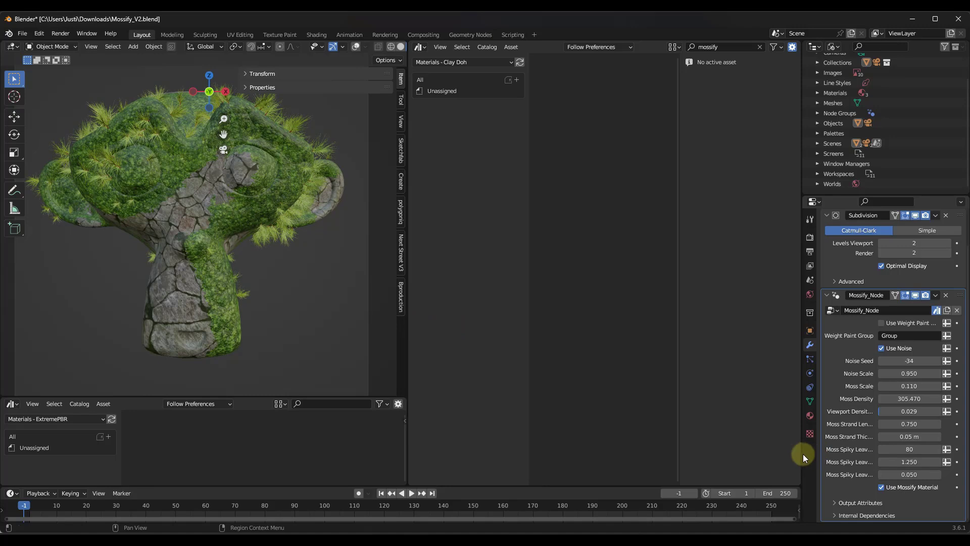
{"action": "left_click_drag", "start_coordinate": [801, 451], "coordinate": [737, 452]}
{"action": "left_click_drag", "start_coordinate": [866, 450], "coordinate": [888, 450]}
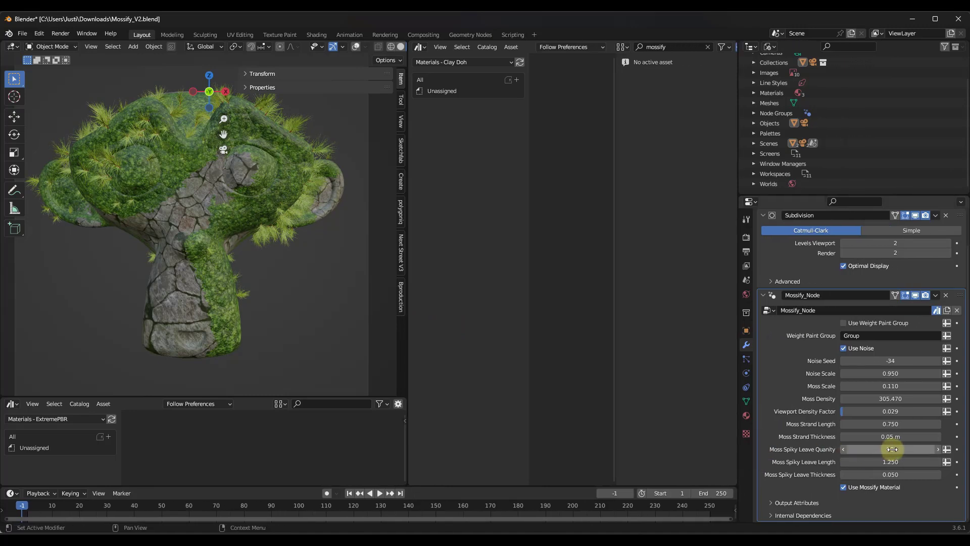
{"action": "left_click_drag", "start_coordinate": [418, 322], "coordinate": [414, 322]}
Refine the spiky leaves up close with Moss Spiky Leave Length 0.630, Quantity 175 and Thickness 0.020
{"action": "scroll", "coordinate": [274, 209], "scroll_direction": "up", "scroll_amount": 5}
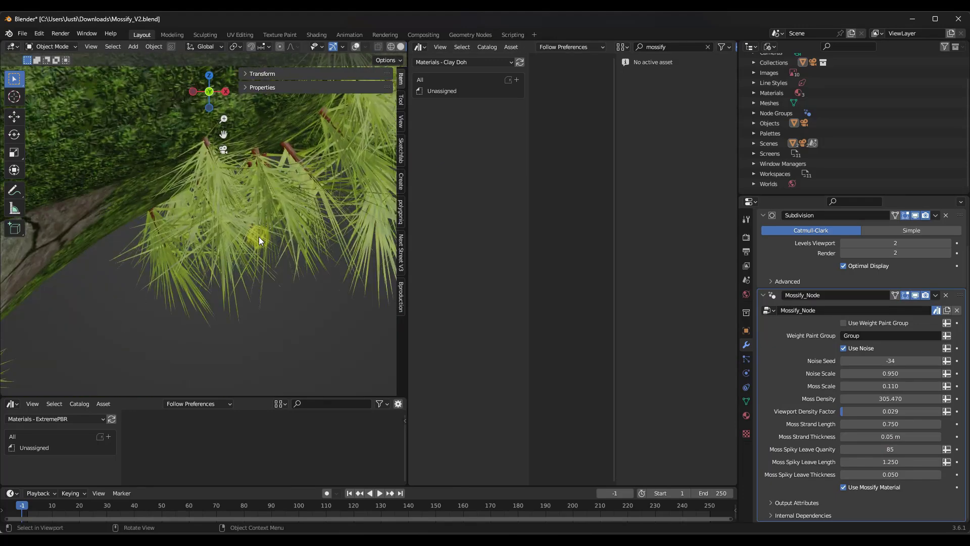
{"action": "left_click_drag", "start_coordinate": [866, 461], "coordinate": [364, 336]}
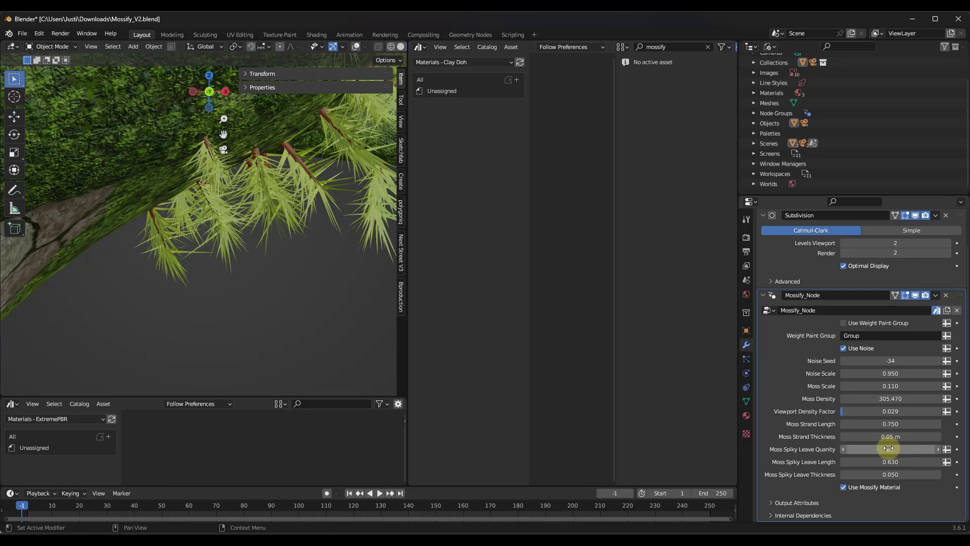
{"action": "left_click_drag", "start_coordinate": [887, 448], "coordinate": [460, 326]}
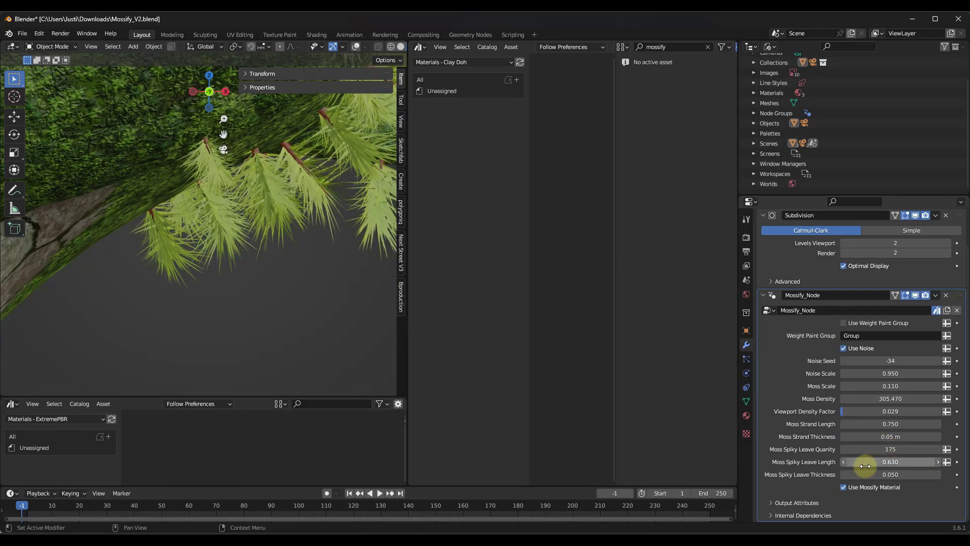
{"action": "left_click_drag", "start_coordinate": [880, 476], "coordinate": [401, 220]}
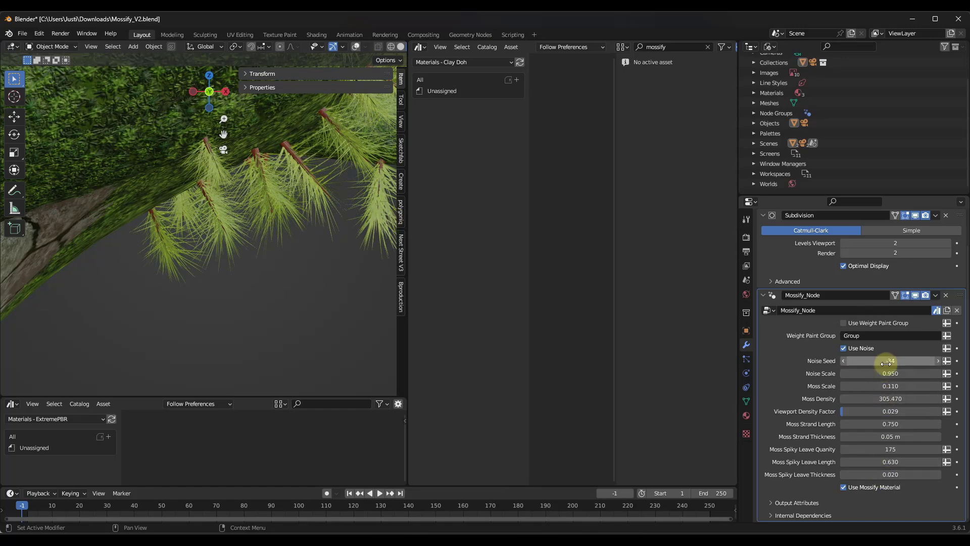
Distribute the moss by noise only, with Noise Seed 0, Noise Scale 1.300 and Use Weight Paint Group turned off
{"action": "left_click_drag", "start_coordinate": [889, 360], "coordinate": [426, 234]}
{"action": "scroll", "coordinate": [317, 223], "scroll_direction": "down", "scroll_amount": 11}
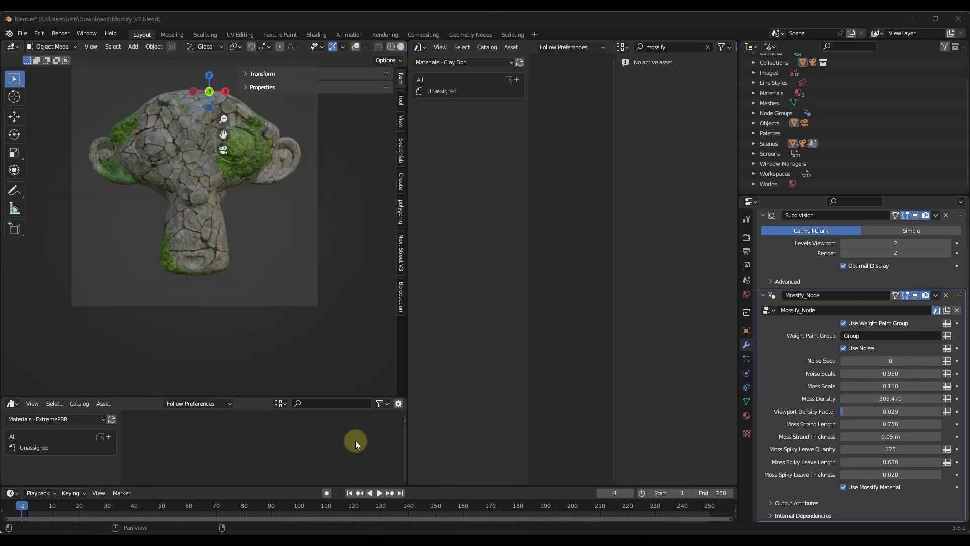
{"action": "left_click", "coordinate": [844, 323]}
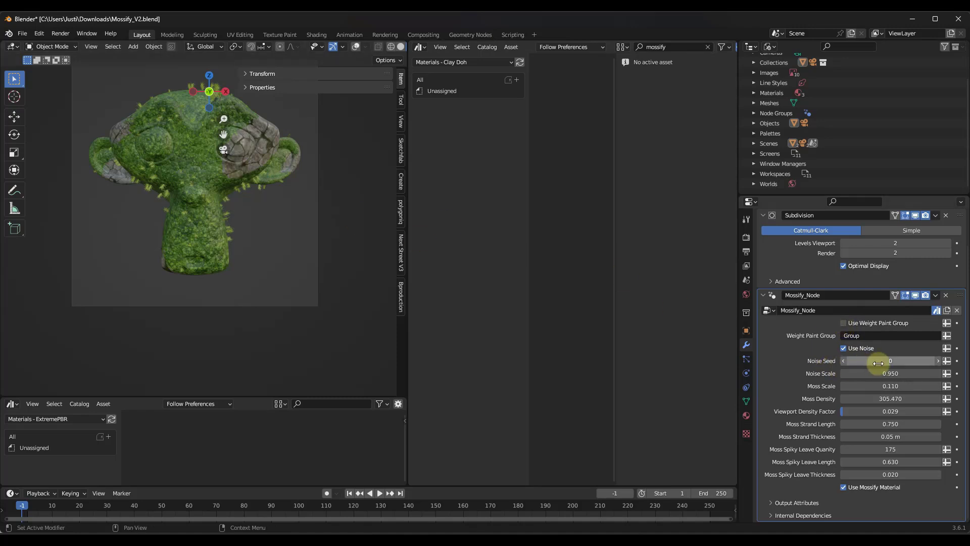
{"action": "mouse_move", "coordinate": [888, 372]}
{"action": "left_mouse_down"}
{"action": "mouse_move", "coordinate": [915, 373]}
{"action": "mouse_move", "coordinate": [896, 374]}
{"action": "left_mouse_up"}
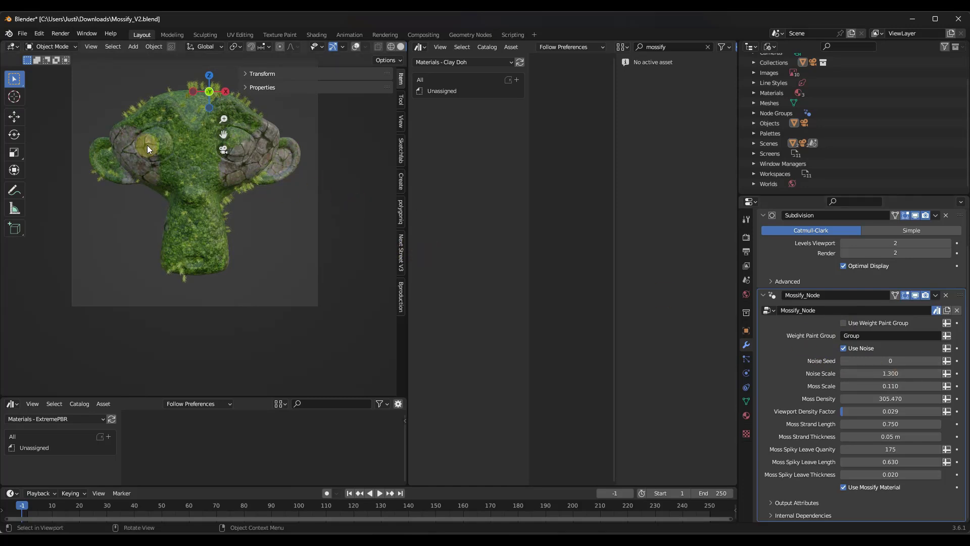
Turn on Use Weight Paint Group and weight-paint moss over Suzanne's forehead, eyes and nose with a 69 px brush
{"action": "left_click", "coordinate": [842, 323]}
{"action": "left_click", "coordinate": [50, 47]}
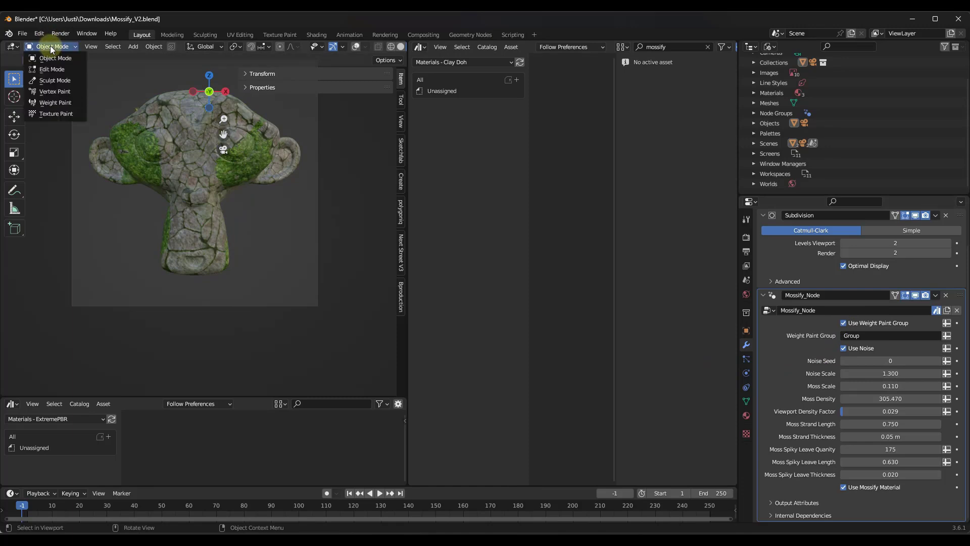
{"action": "left_click", "coordinate": [56, 102]}
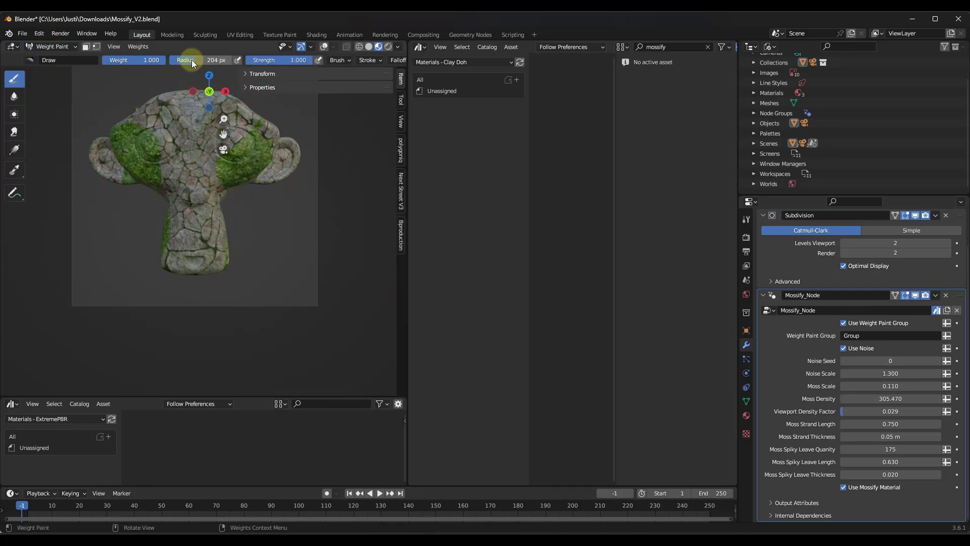
{"action": "left_click_drag", "start_coordinate": [191, 60], "coordinate": [184, 60]}
{"action": "mouse_move", "coordinate": [147, 108]}
{"action": "left_mouse_down"}
{"action": "mouse_move", "coordinate": [135, 129]}
{"action": "mouse_move", "coordinate": [166, 148]}
{"action": "mouse_move", "coordinate": [169, 120]}
{"action": "mouse_move", "coordinate": [145, 102]}
{"action": "mouse_move", "coordinate": [182, 124]}
{"action": "mouse_move", "coordinate": [166, 101]}
{"action": "mouse_move", "coordinate": [217, 111]}
{"action": "mouse_move", "coordinate": [245, 149]}
{"action": "mouse_move", "coordinate": [174, 179]}
{"action": "mouse_move", "coordinate": [174, 219]}
{"action": "mouse_move", "coordinate": [228, 217]}
{"action": "mouse_move", "coordinate": [196, 175]}
{"action": "mouse_move", "coordinate": [192, 225]}
{"action": "mouse_move", "coordinate": [216, 260]}
{"action": "mouse_move", "coordinate": [173, 253]}
{"action": "mouse_move", "coordinate": [191, 210]}
{"action": "left_mouse_up"}
{"action": "left_click_drag", "start_coordinate": [192, 174], "coordinate": [191, 182]}
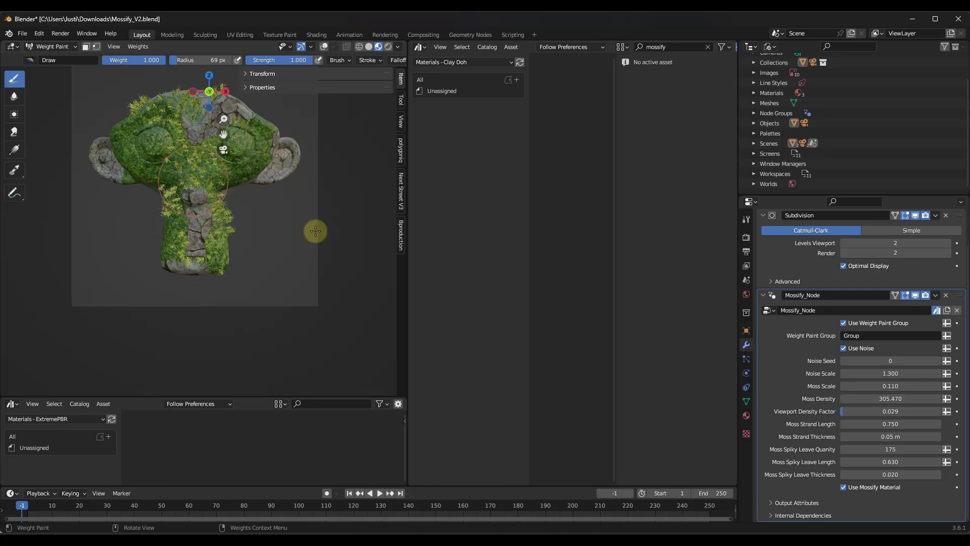
Set Noise Seed to 46 and paint more moss weight over Suzanne's ear and the side of the lower jaw
{"action": "left_click_drag", "start_coordinate": [877, 361], "coordinate": [899, 361]}
{"action": "left_click_drag", "start_coordinate": [427, 234], "coordinate": [424, 234]}
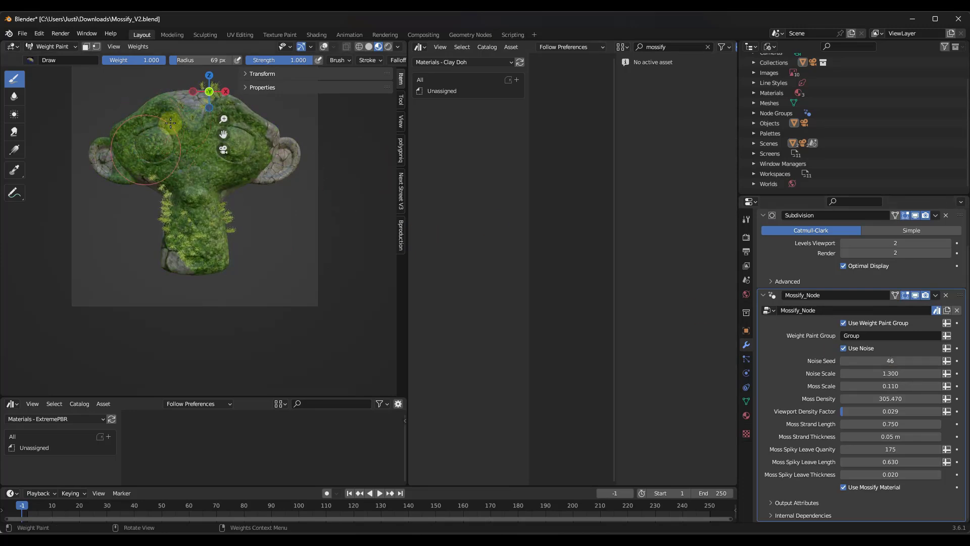
{"action": "left_click_drag", "start_coordinate": [270, 147], "coordinate": [274, 163]}
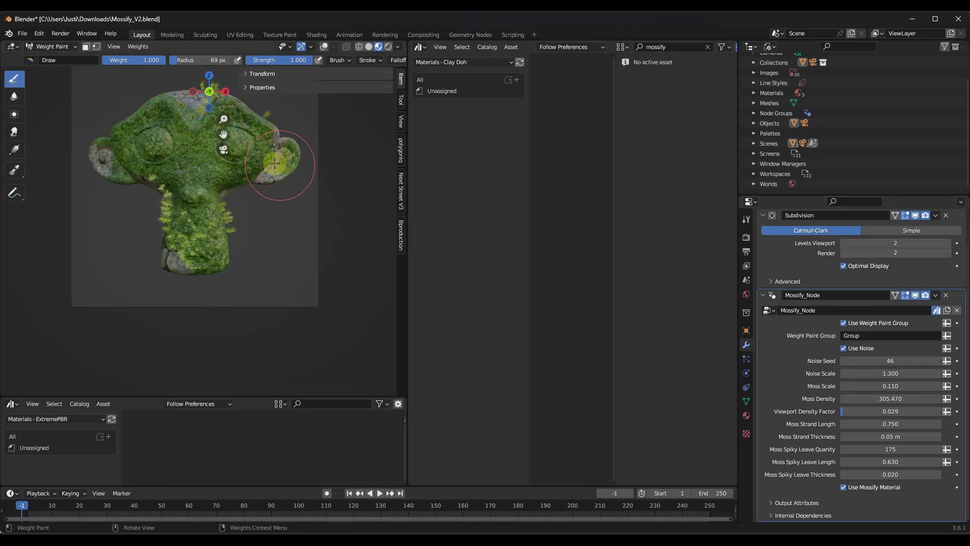
{"action": "left_click_drag", "start_coordinate": [157, 209], "coordinate": [177, 271]}
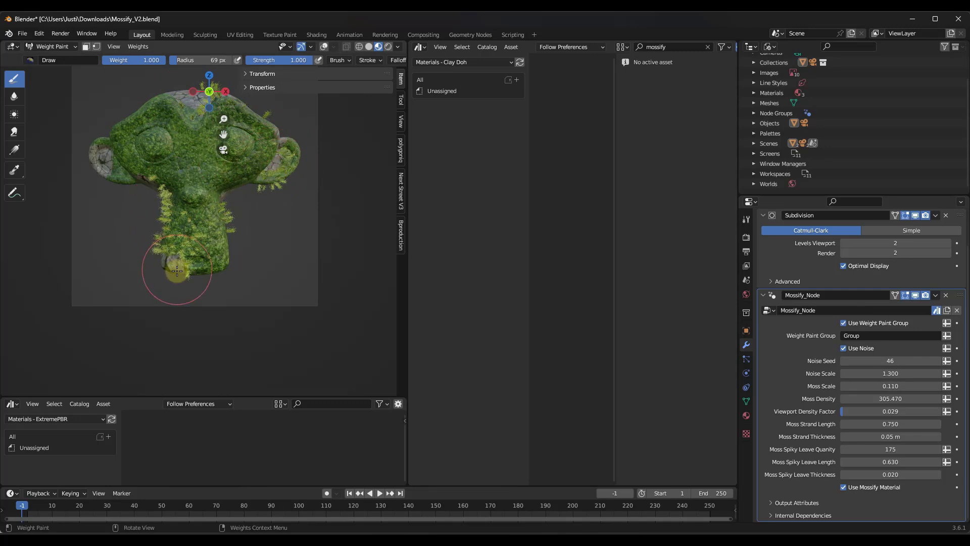